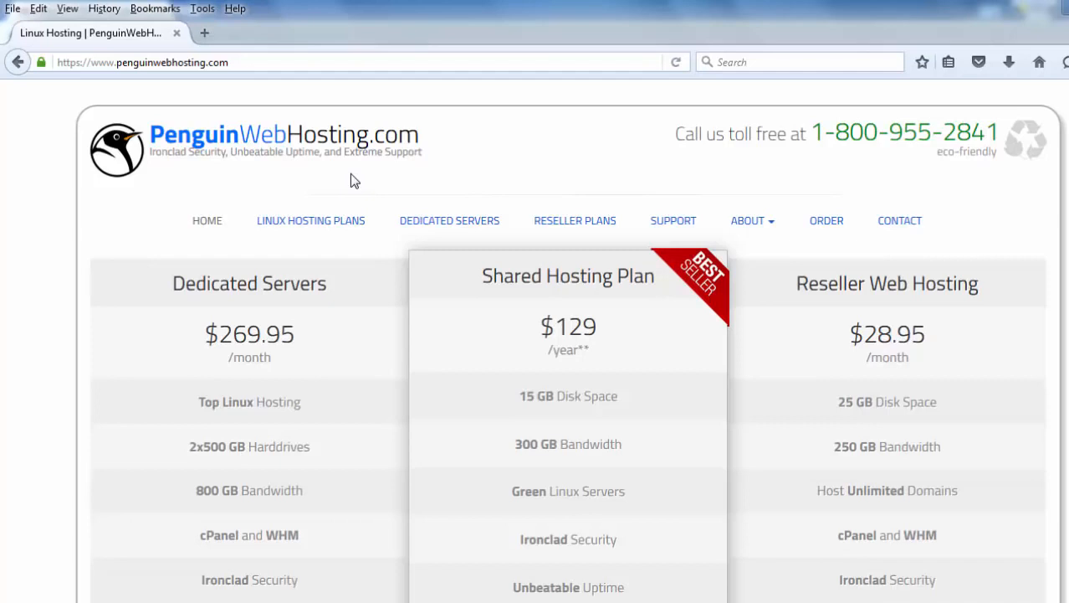
# Go to the hosting control panel at dan.cocc-cis.com/cpanel.
pyautogui.click(246, 67)
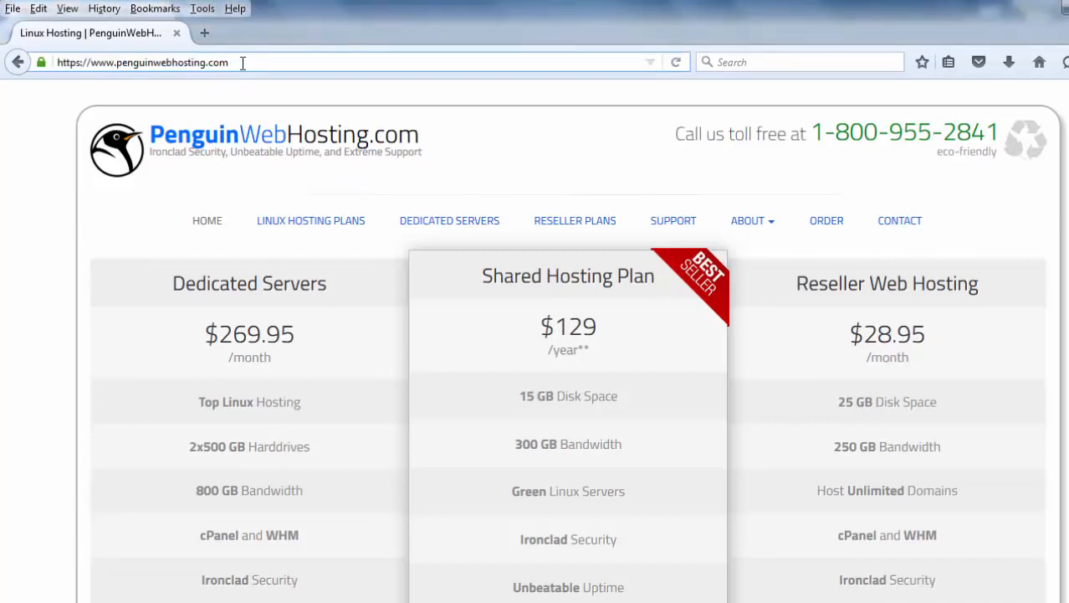
pyautogui.moveTo(245, 67); pyautogui.dragTo(32, 66)
pyautogui.write('dan')
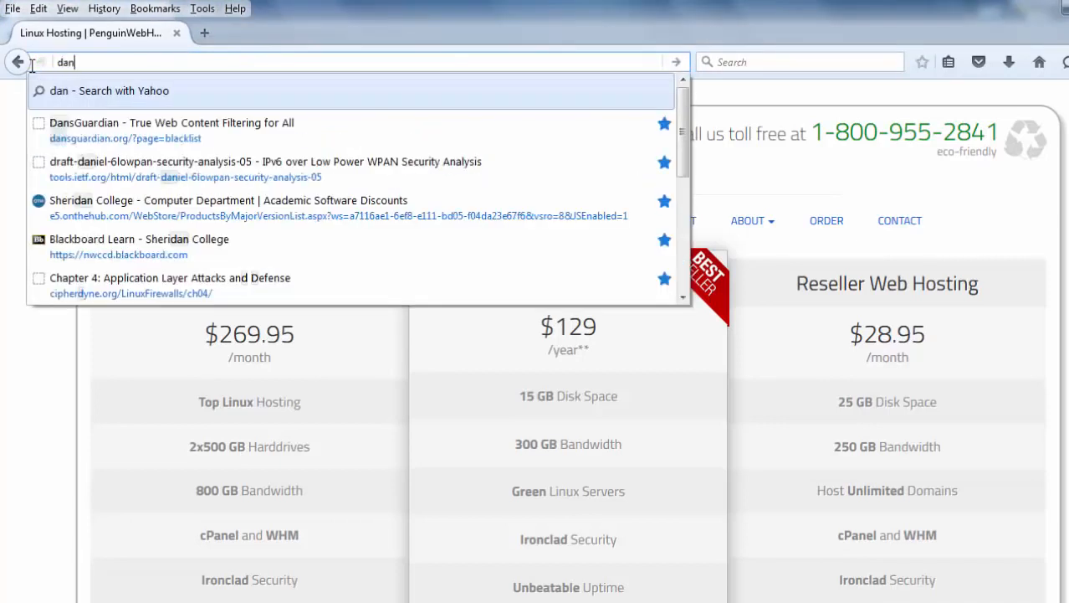
pyautogui.write('.cocc')
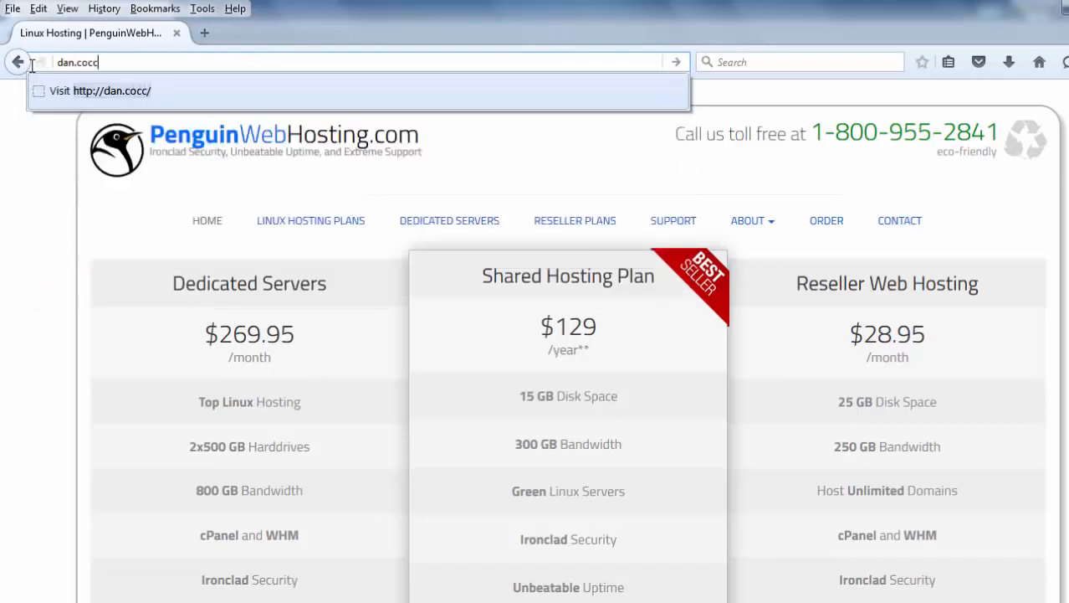
pyautogui.write('-cis.co')
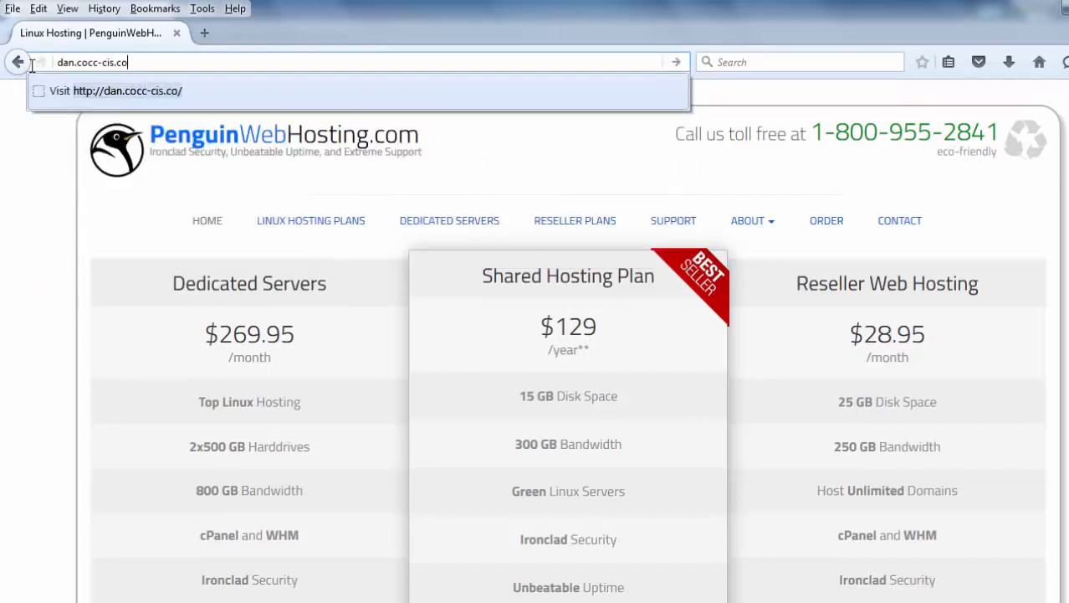
pyautogui.write('m/cpanel')
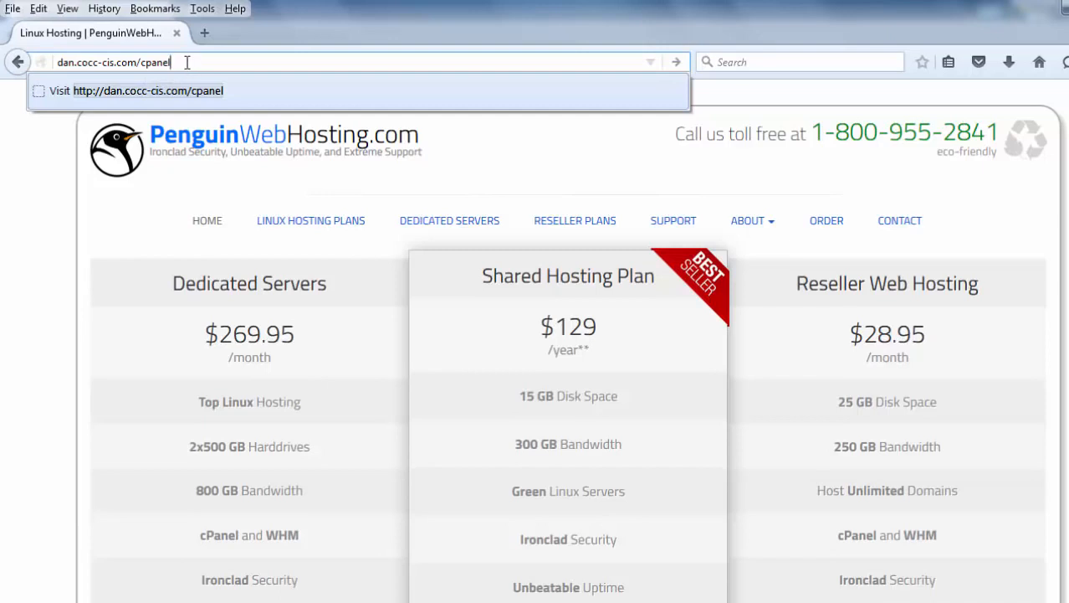
pyautogui.press('Return')
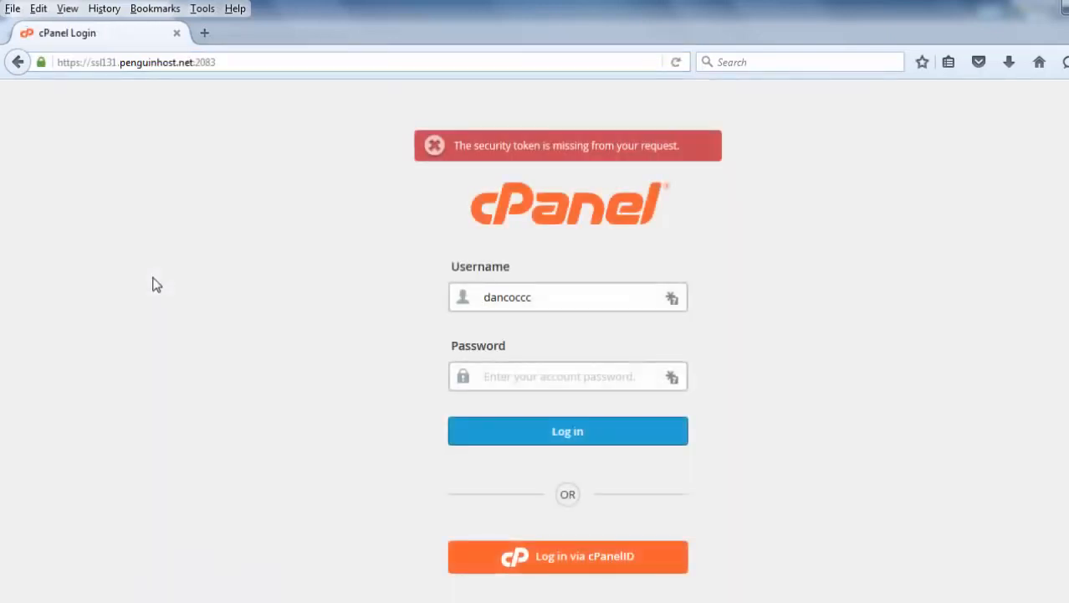
# Log in to cPanel with the account username and password, and dismiss the password-saving prompt.
pyautogui.click(547, 303)
pyautogui.press('Tab')
pyautogui.write('•••••••••')
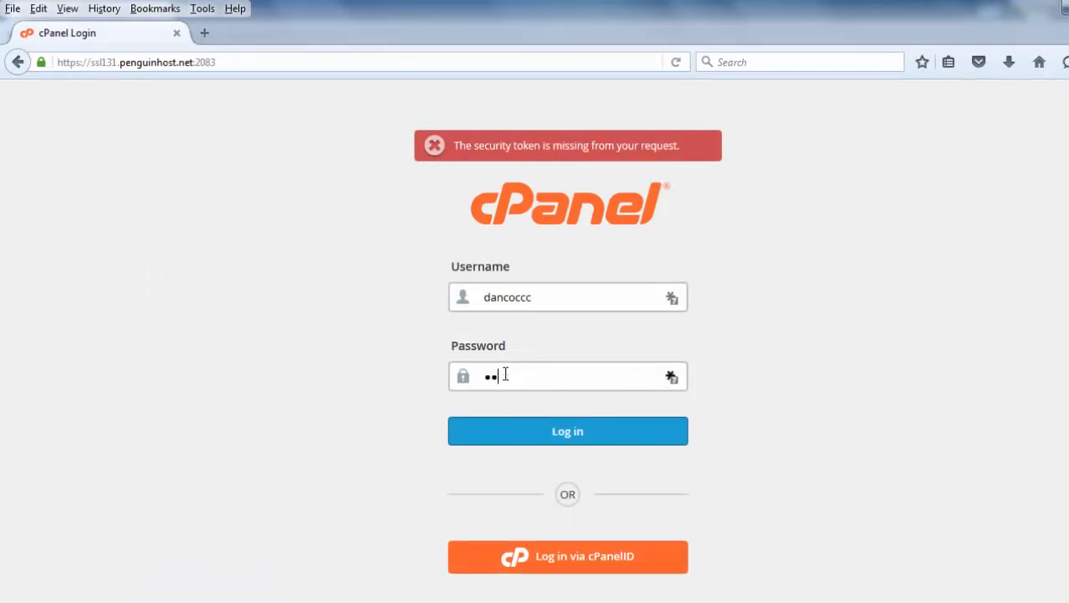
pyautogui.write('••••')
pyautogui.click(567, 434)
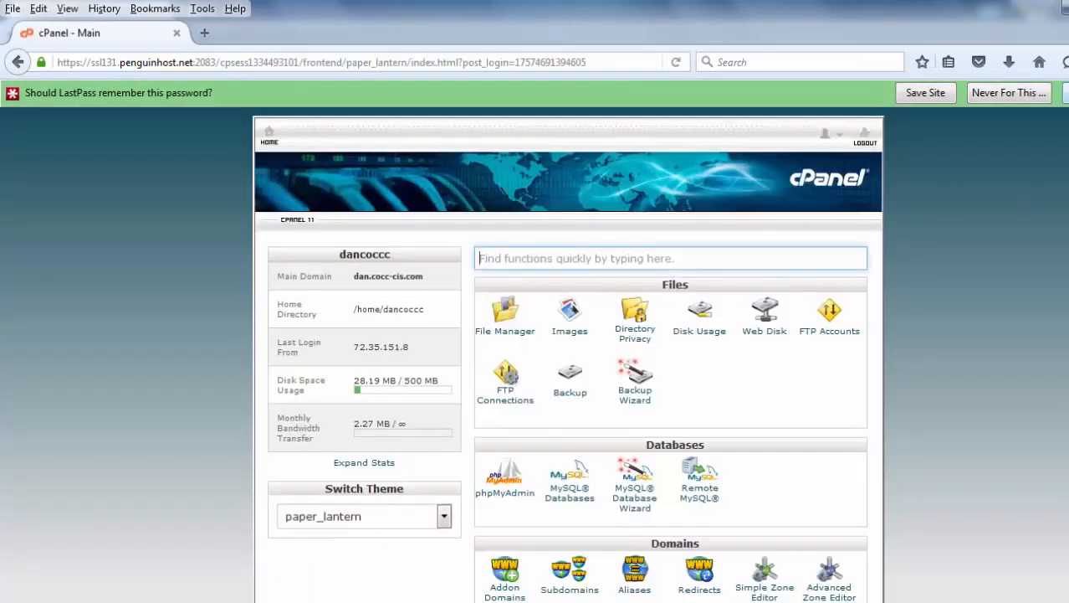
pyautogui.click(1067, 92)
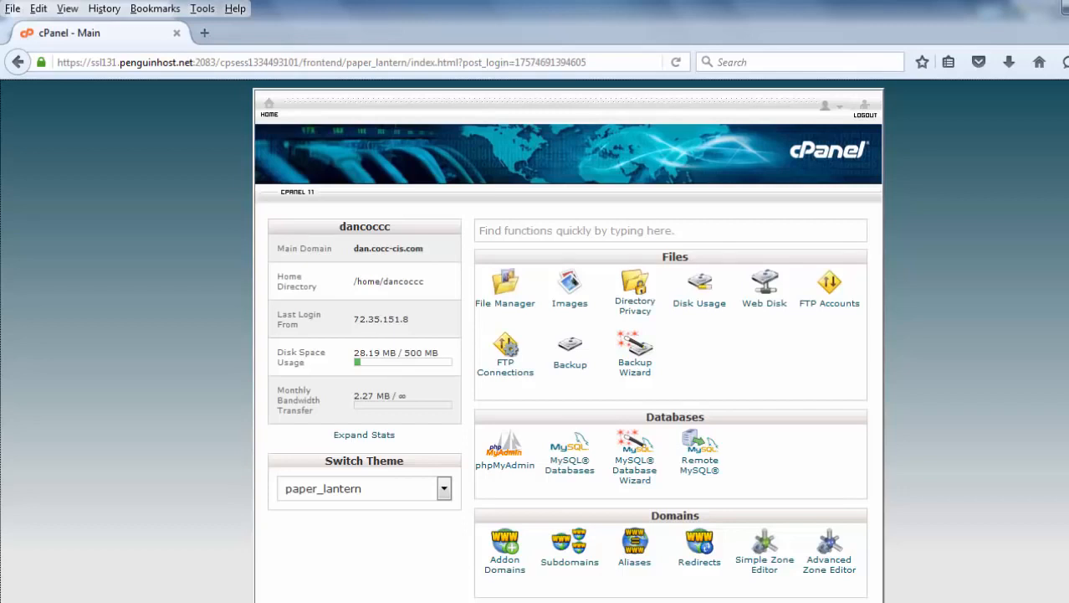
# Look over the cPanel tools, open the File Manager, and enter the public_html folder.
pyautogui.scroll(-2, 569, 335)
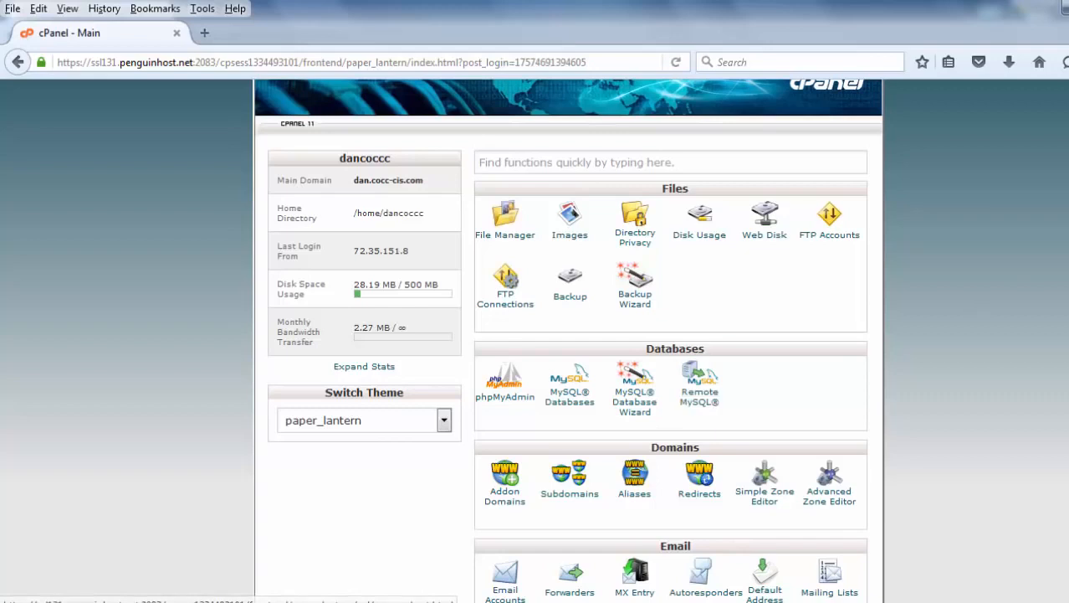
pyautogui.scroll(-3, 536, 335)
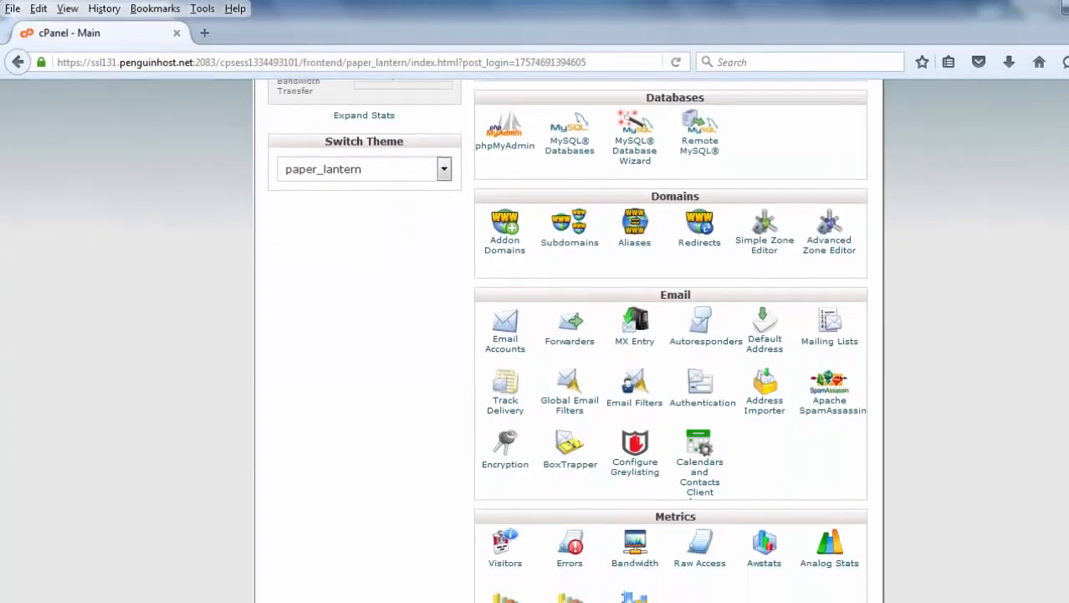
pyautogui.scroll(-1, 536, 334)
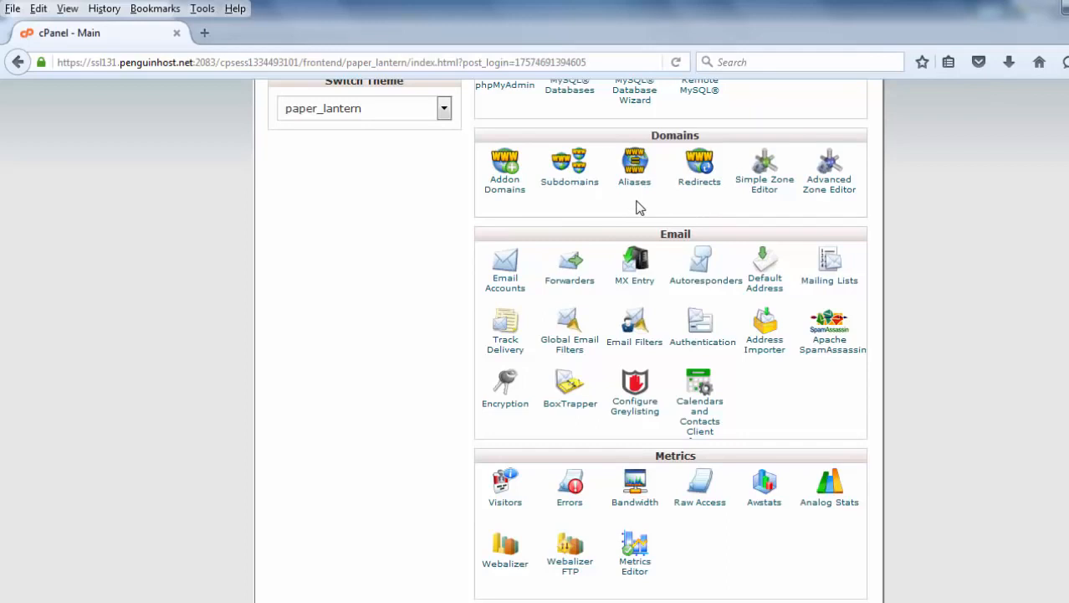
pyautogui.scroll(-3, 1061, 251)
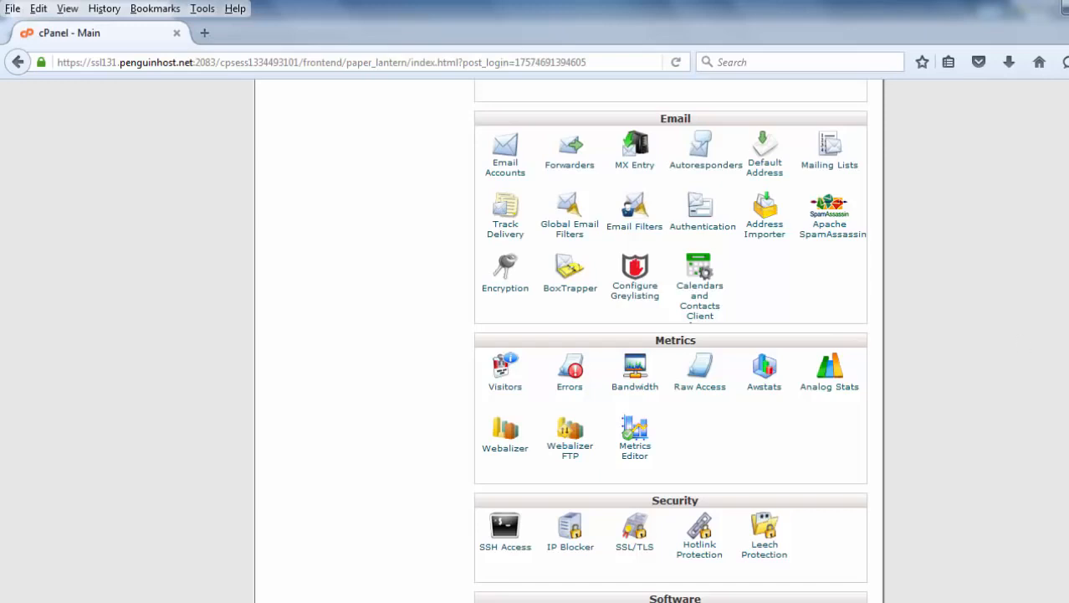
pyautogui.scroll(-5, 1046, 402)
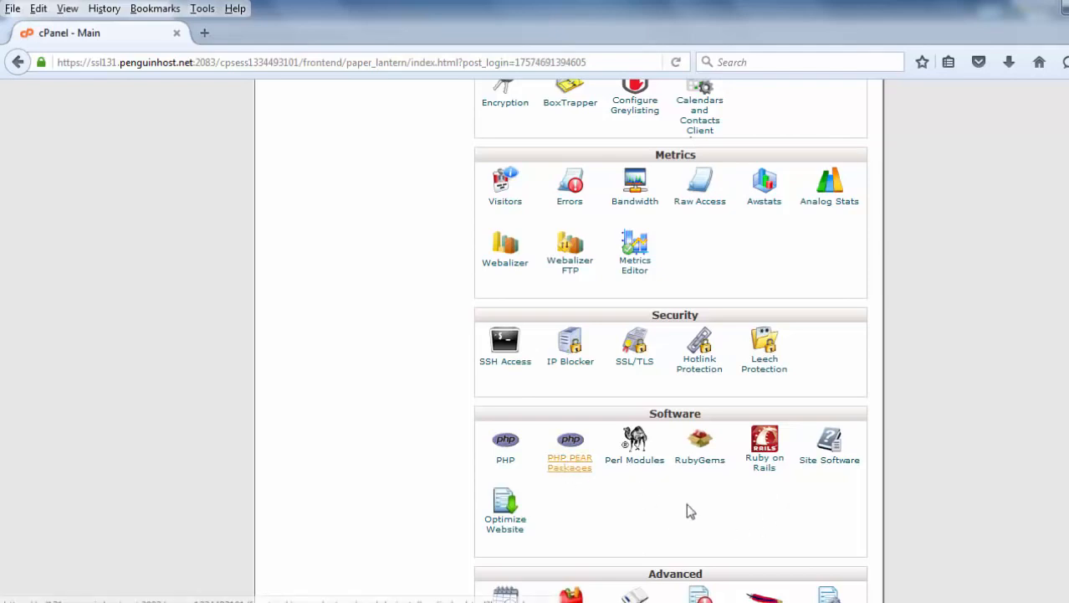
pyautogui.scroll(-5, 671, 341)
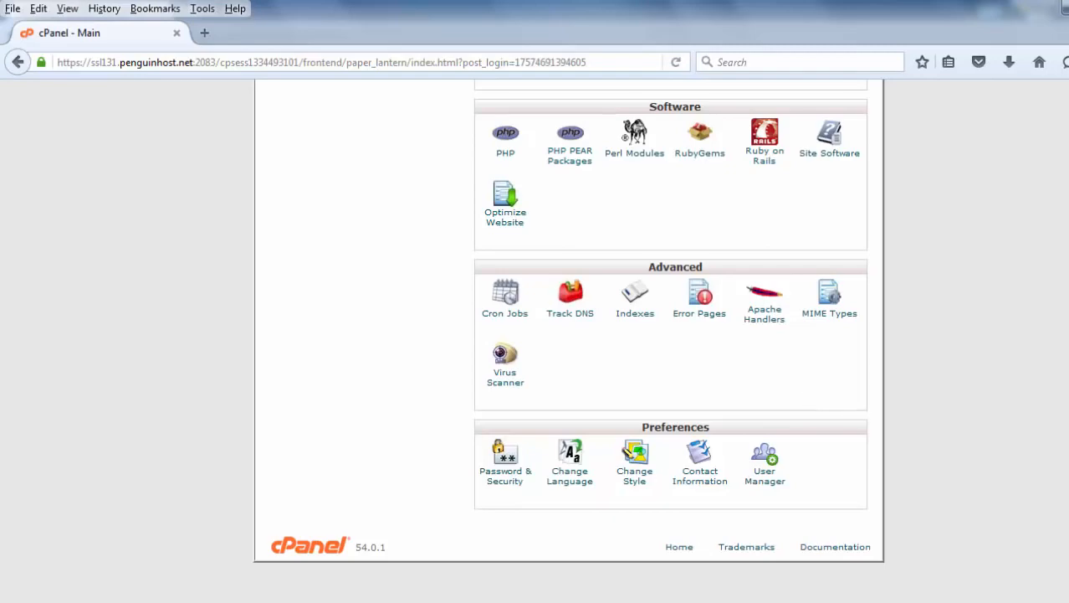
pyautogui.scroll(10, 569, 335)
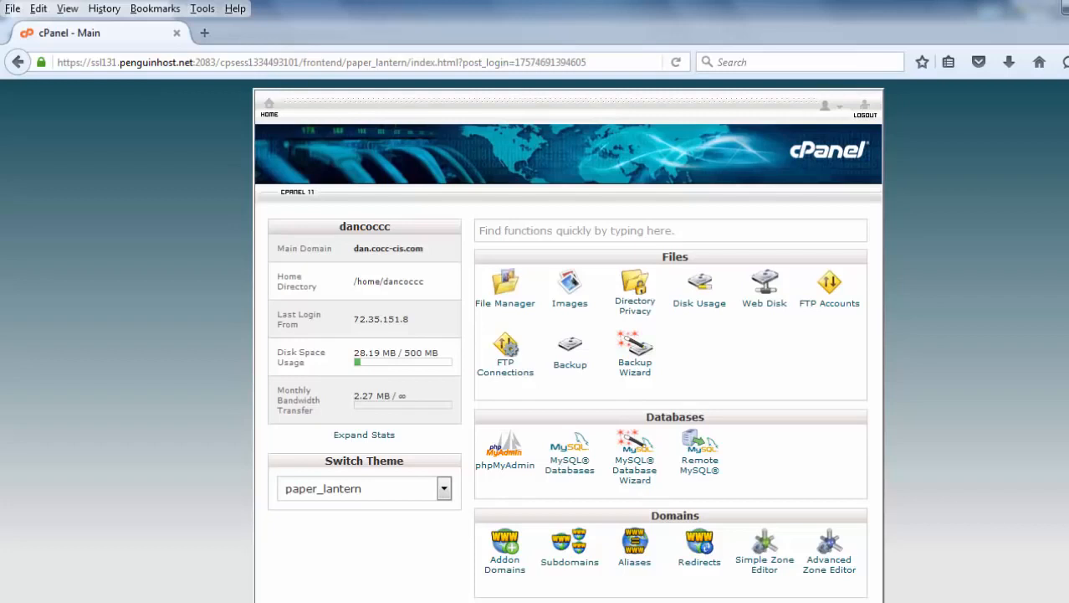
pyautogui.click(506, 307)
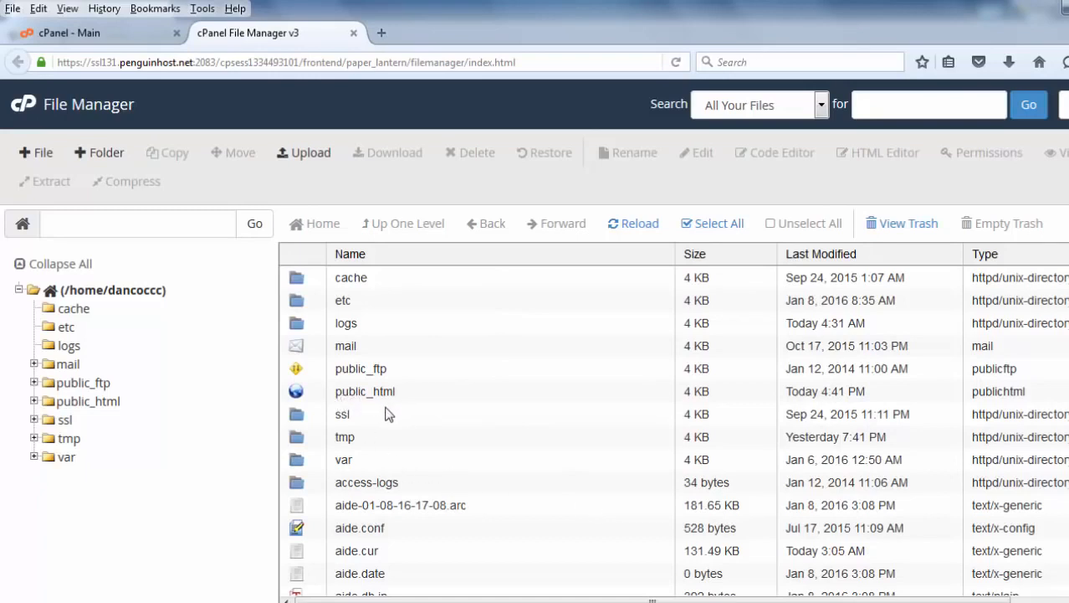
pyautogui.doubleClick(297, 392)
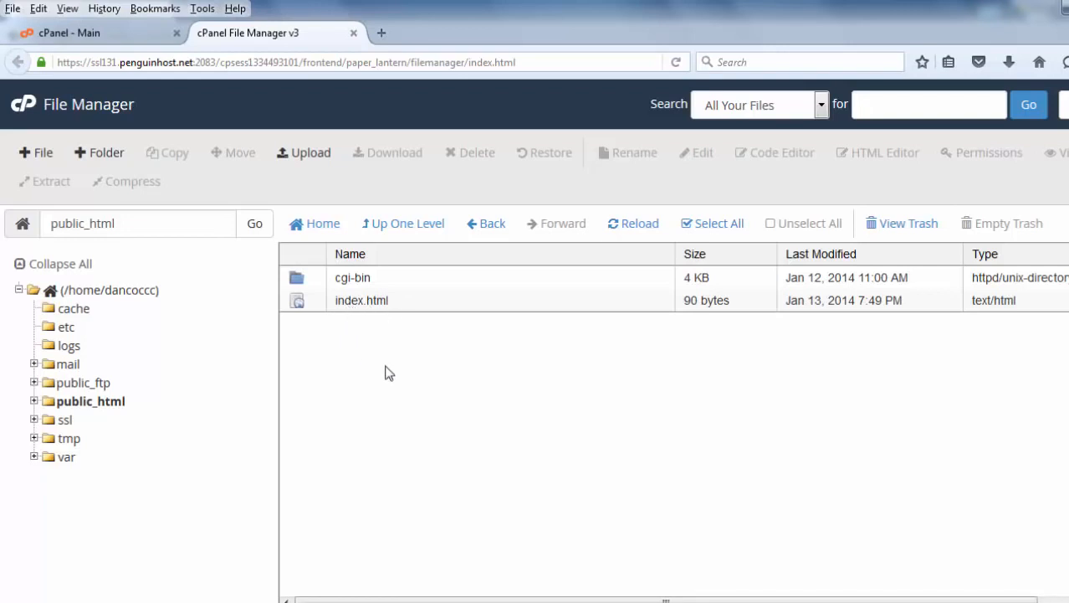
# Open wordpress.org in a new tab, then return to the File Manager tab.
pyautogui.click(382, 32)
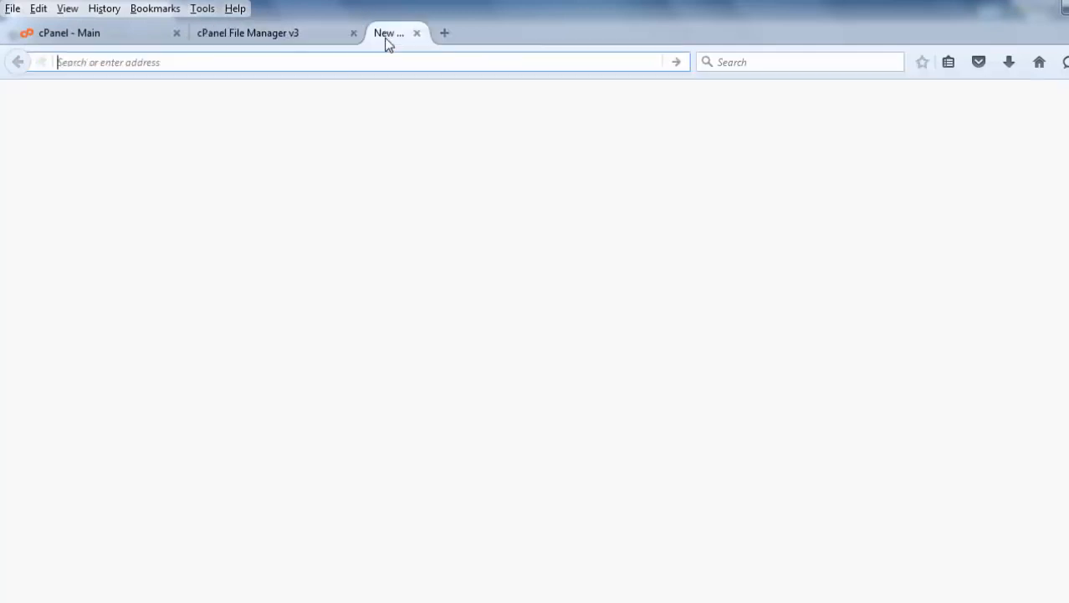
pyautogui.write('wo')
pyautogui.write('rdpress.o')
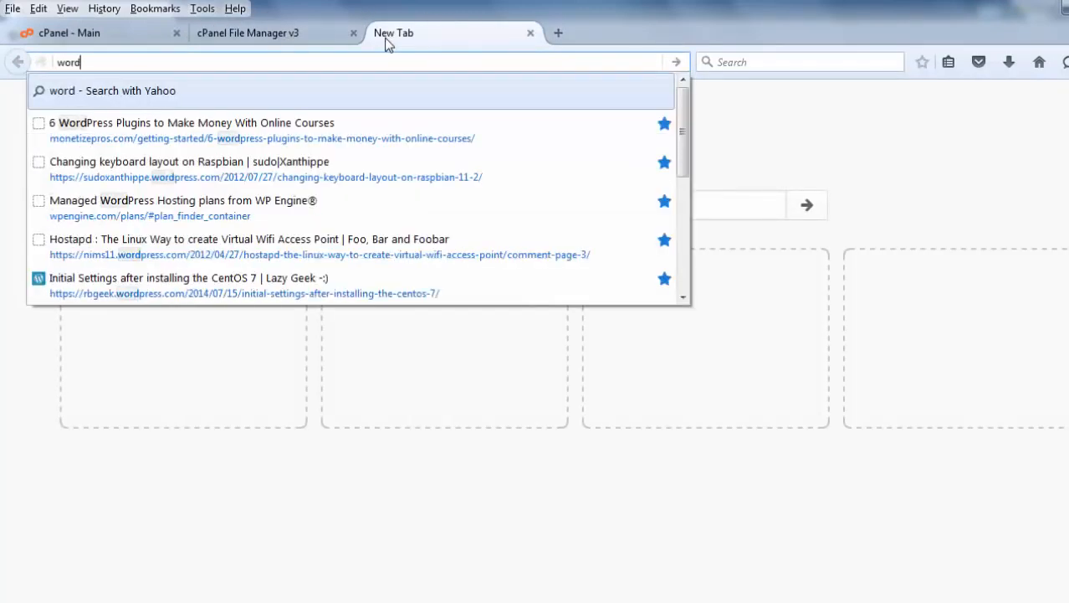
pyautogui.write('rg')
pyautogui.press('Return')
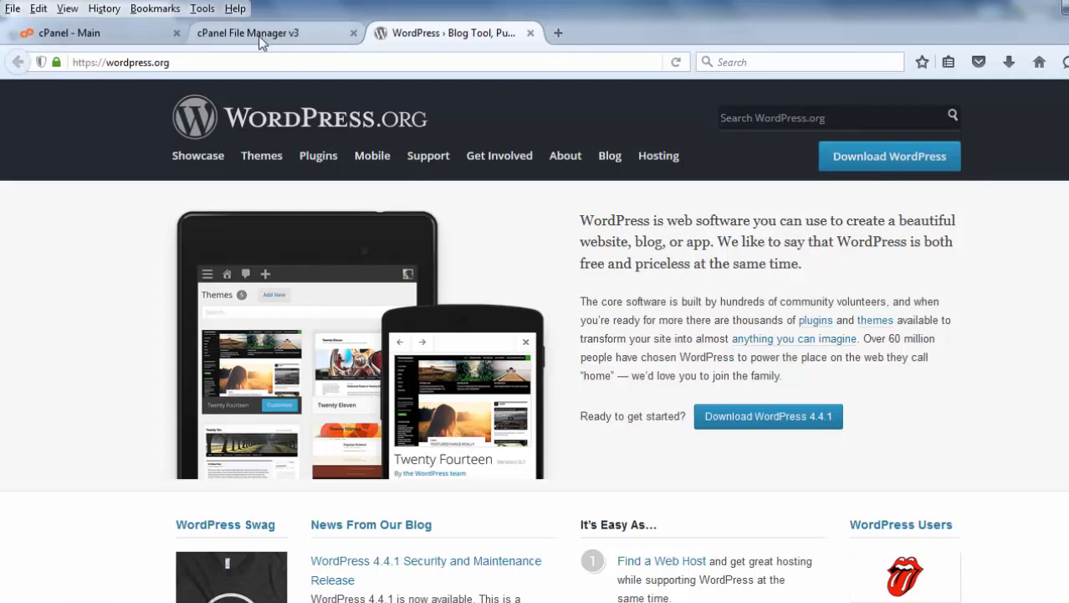
pyautogui.click(529, 33)
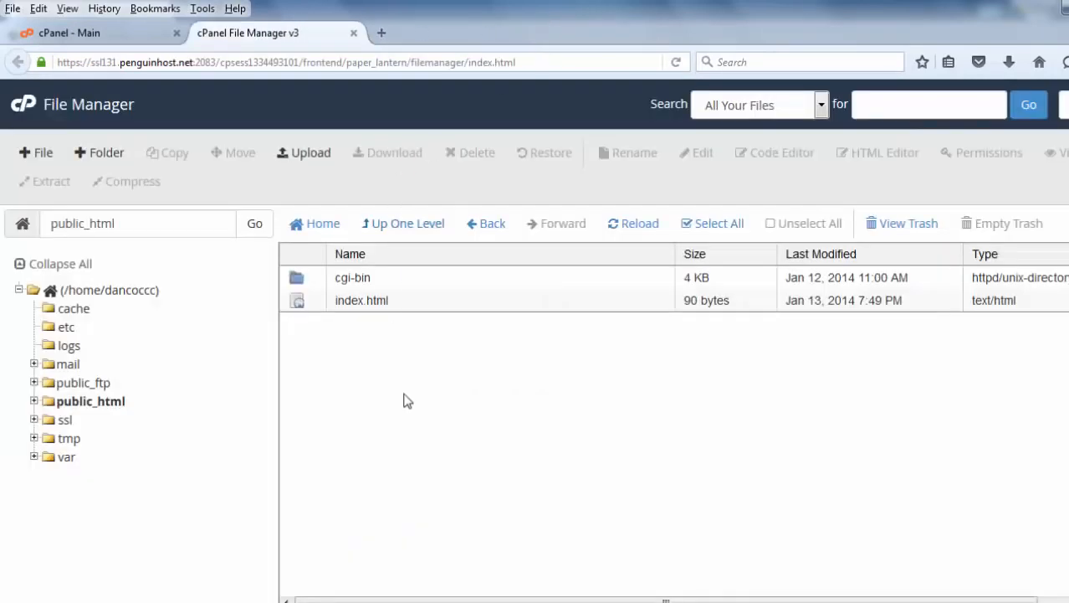
# Upload wordpress-4.4.zip from the Desktop into public_html and go back to that folder.
pyautogui.click(306, 154)
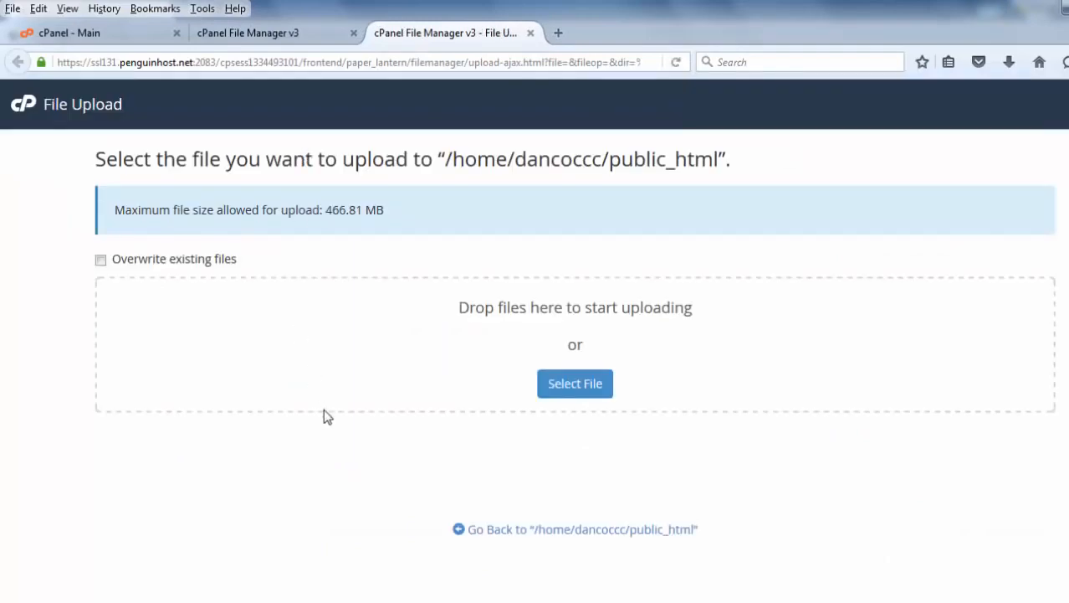
pyautogui.click(571, 390)
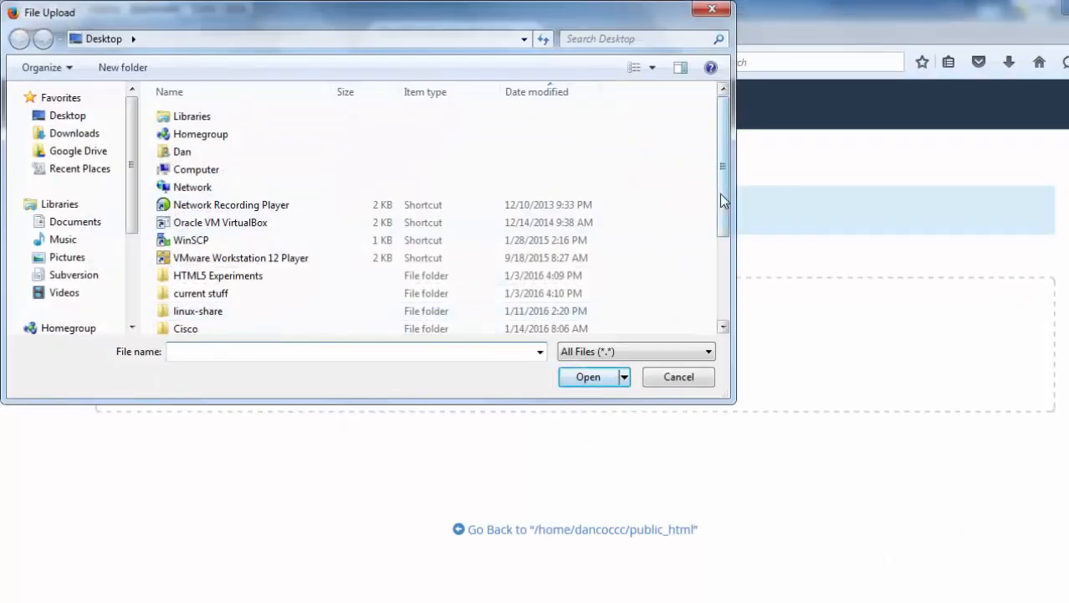
pyautogui.moveTo(720, 193); pyautogui.dragTo(724, 303)
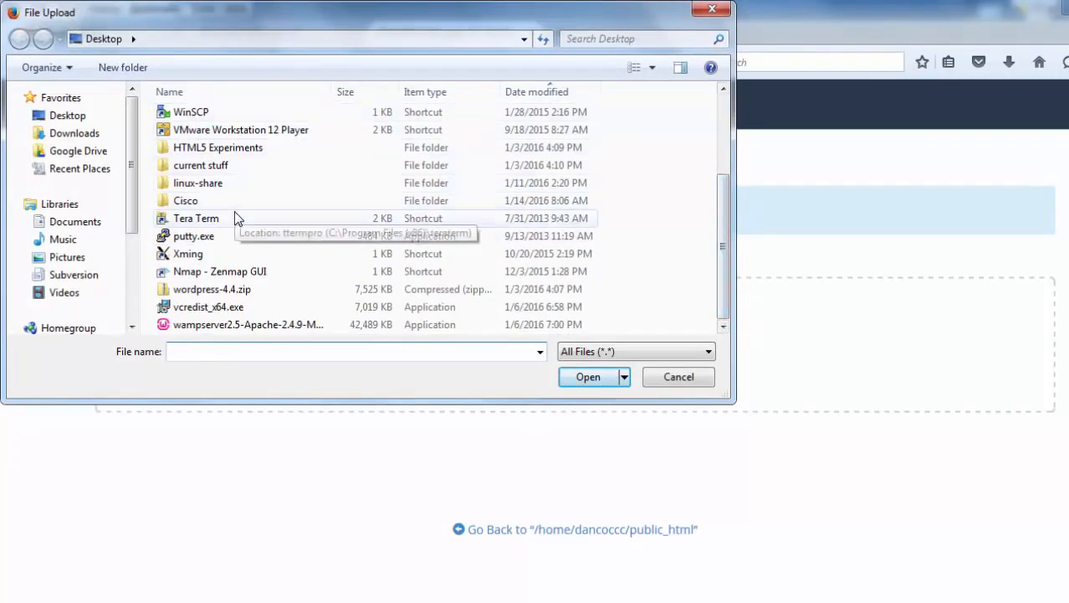
pyautogui.doubleClick(219, 290)
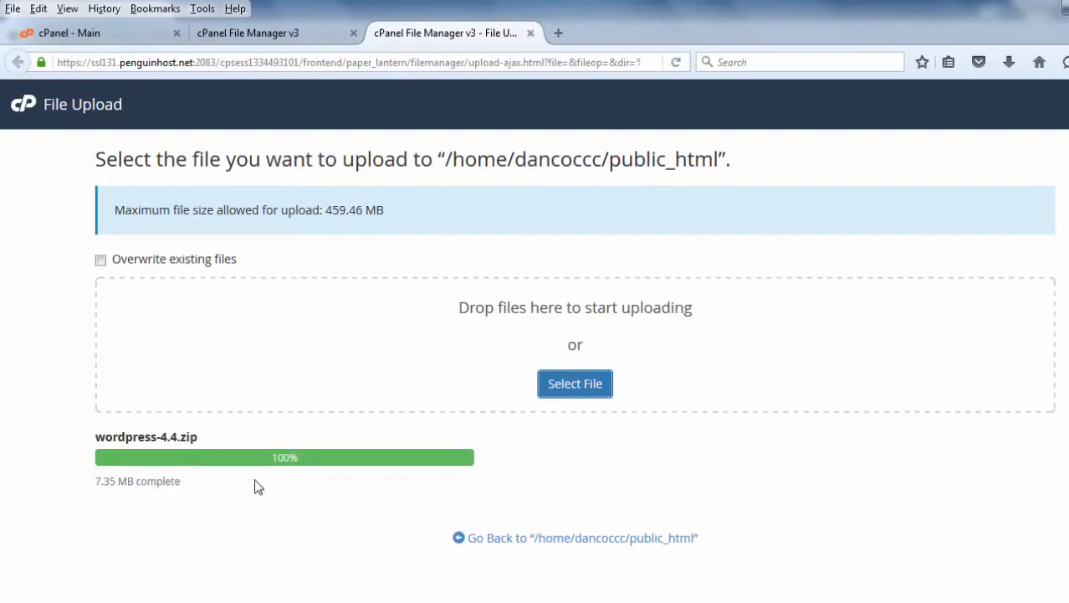
pyautogui.click(521, 541)
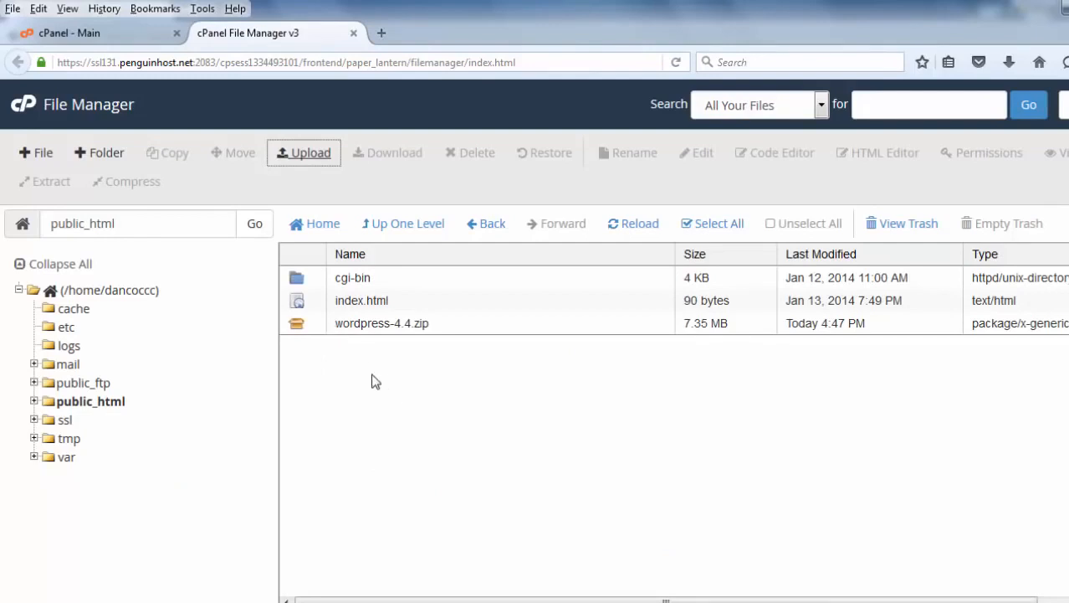
# Extract wordpress-4.4.zip into /public_html, close the extraction results, and open the extracted wordpress folder.
pyautogui.click(358, 328)
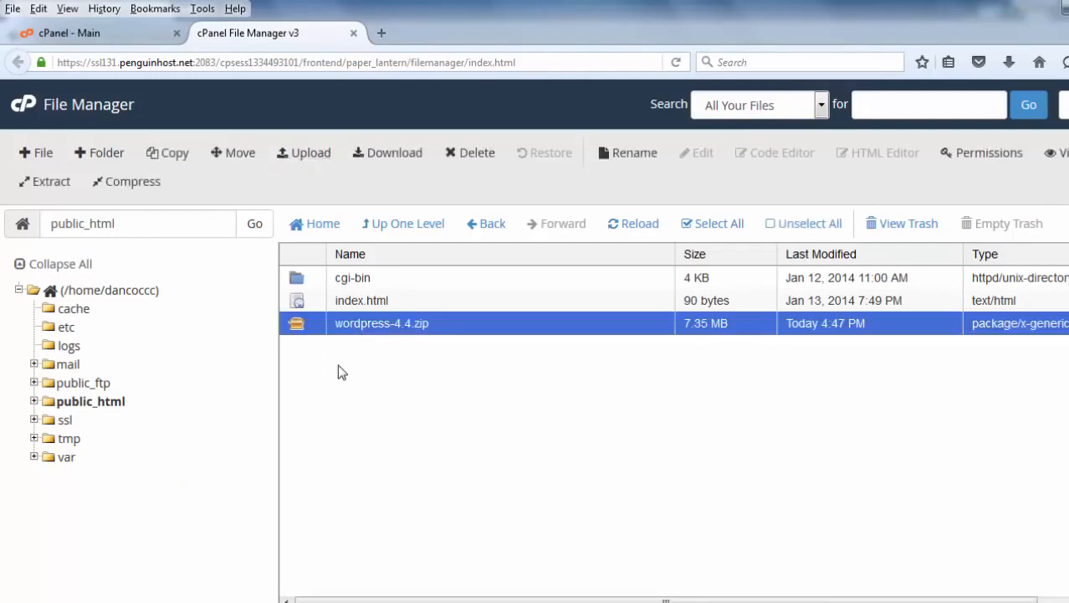
pyautogui.rightClick(311, 330)
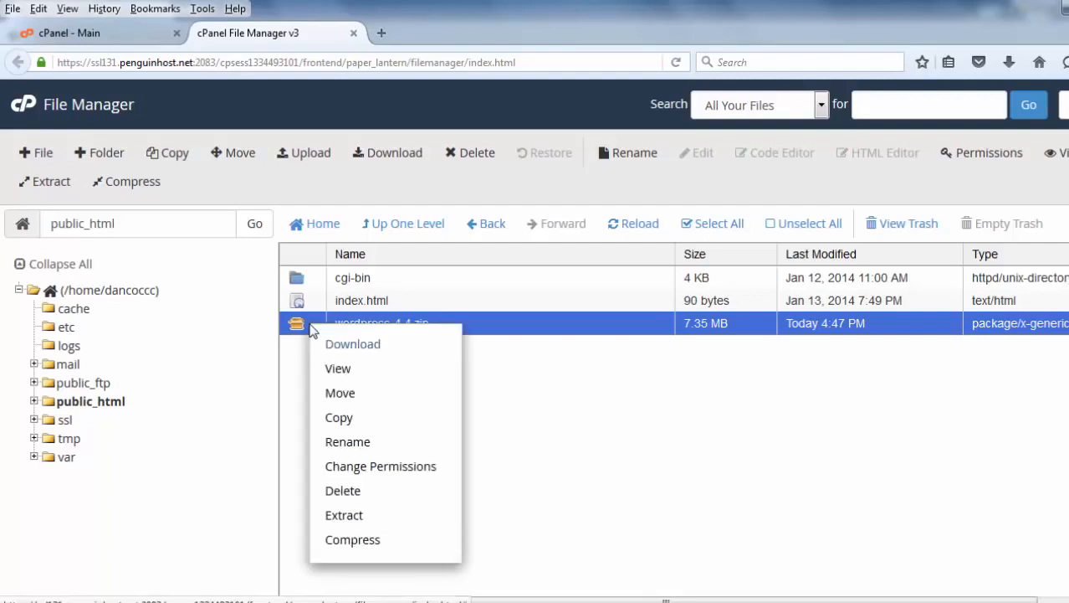
pyautogui.click(358, 516)
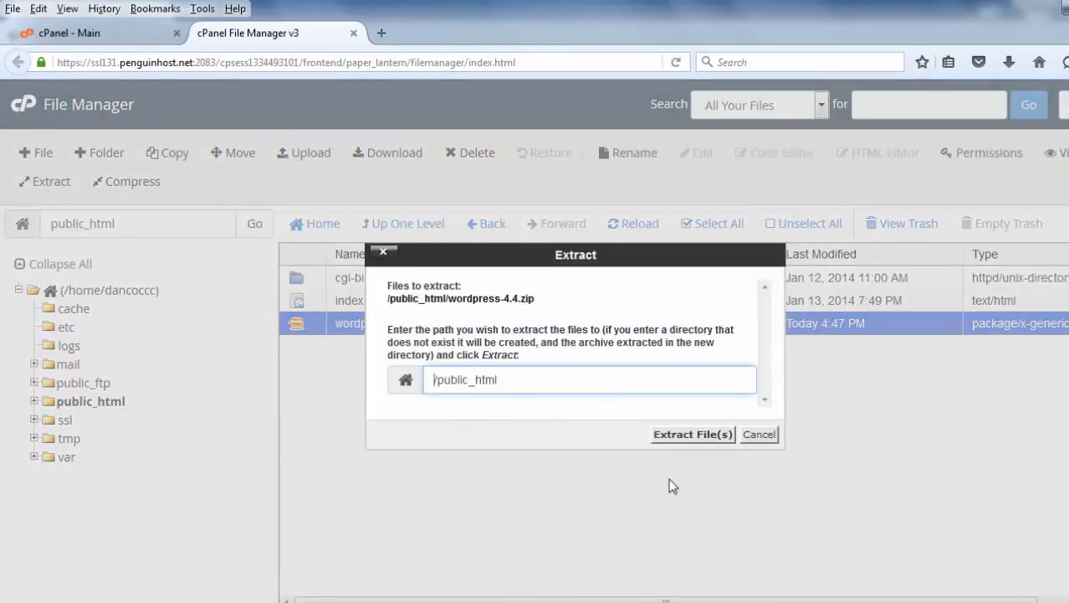
pyautogui.click(681, 442)
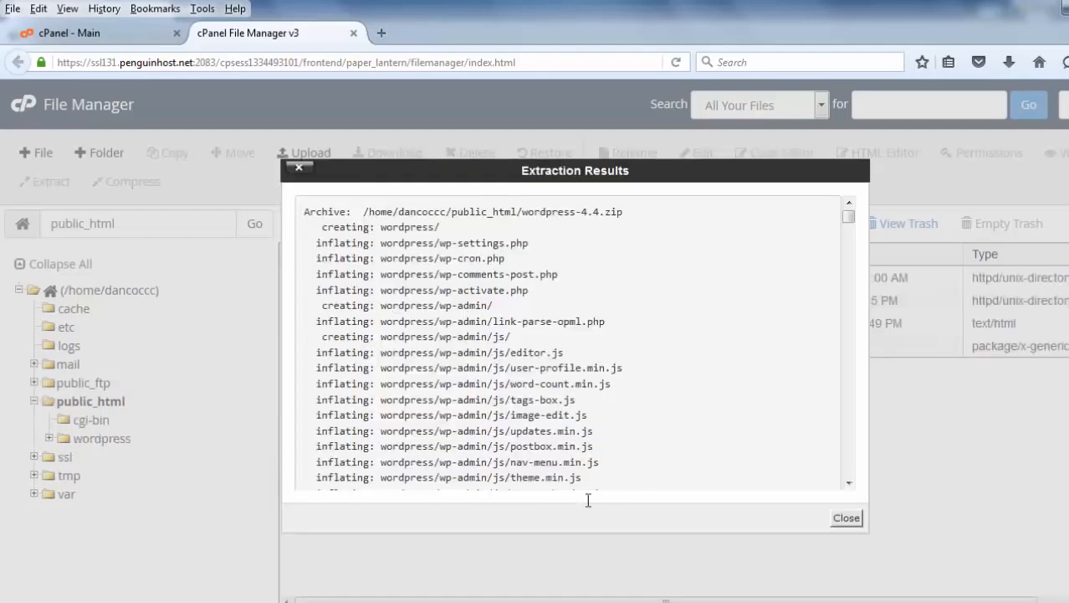
pyautogui.moveTo(849, 216); pyautogui.dragTo(840, 422)
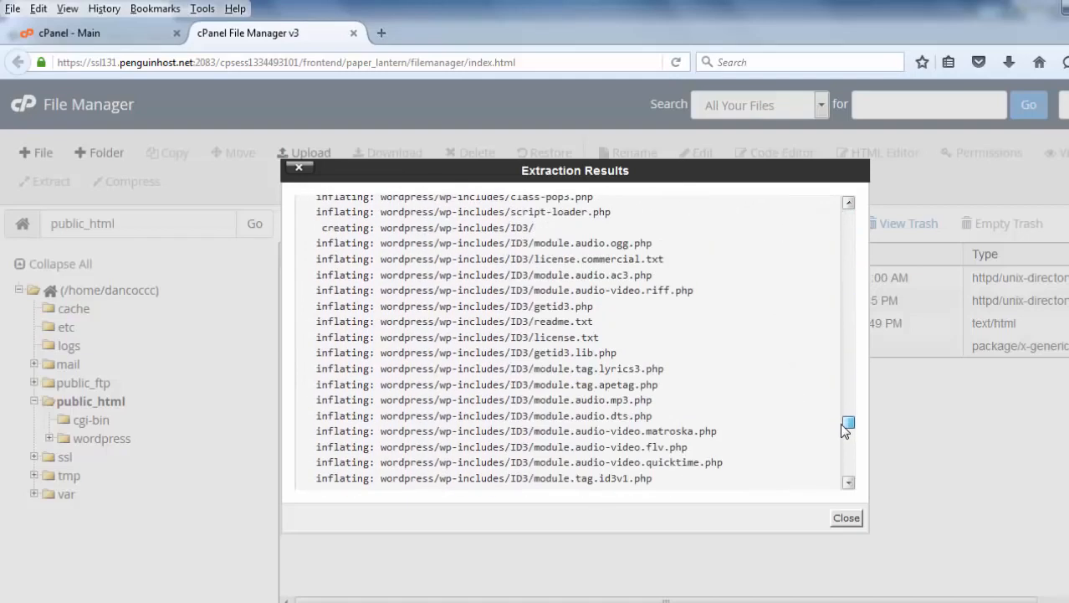
pyautogui.click(845, 520)
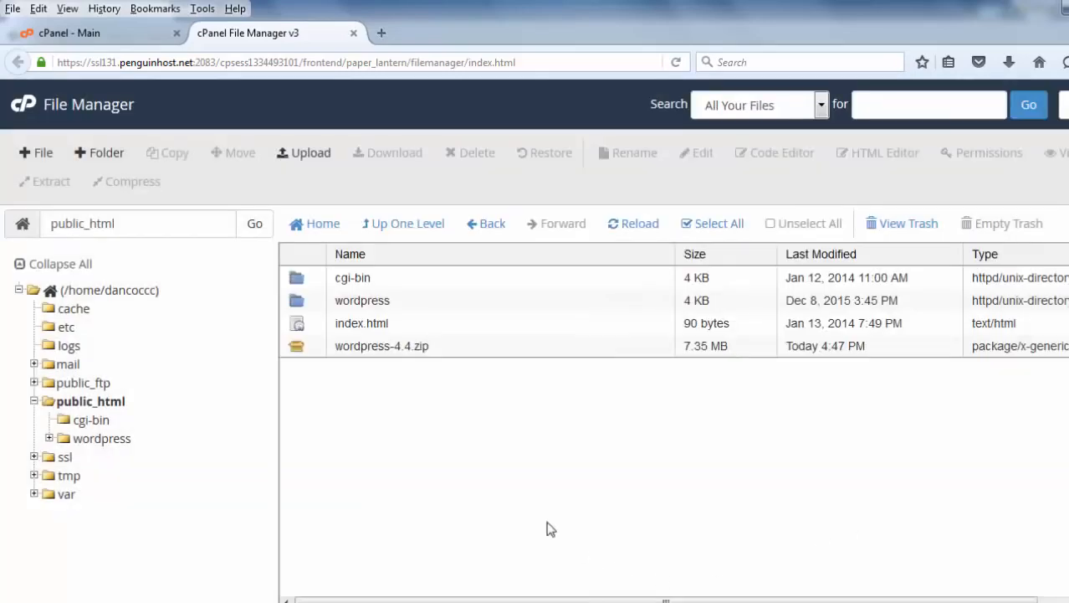
pyautogui.click(371, 350)
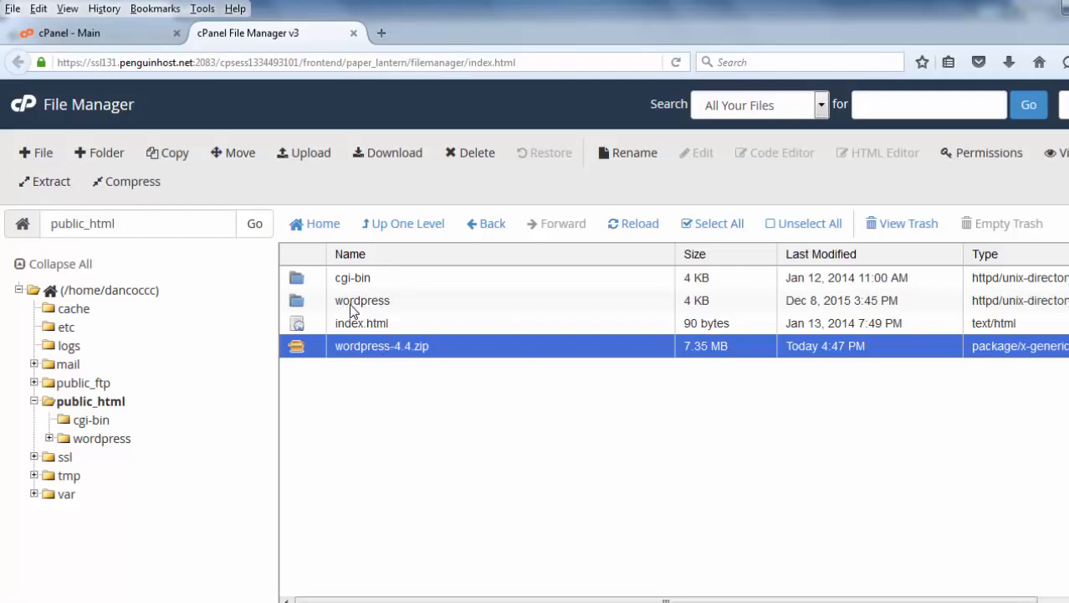
pyautogui.doubleClick(305, 306)
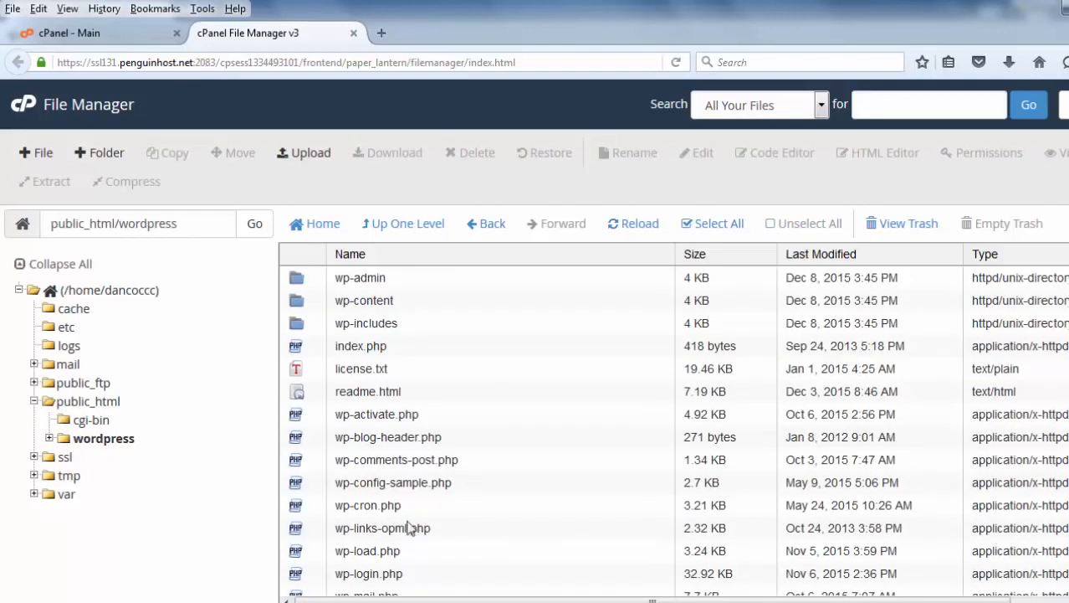
# Rename the extracted wordpress folder in public_html to site1.
pyautogui.click(403, 226)
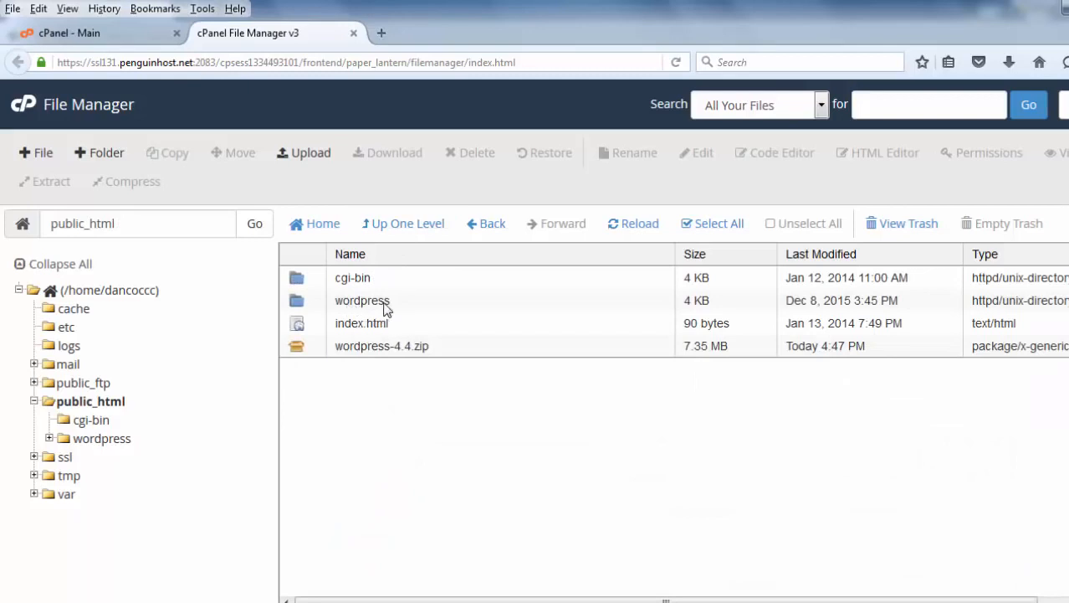
pyautogui.click(356, 306)
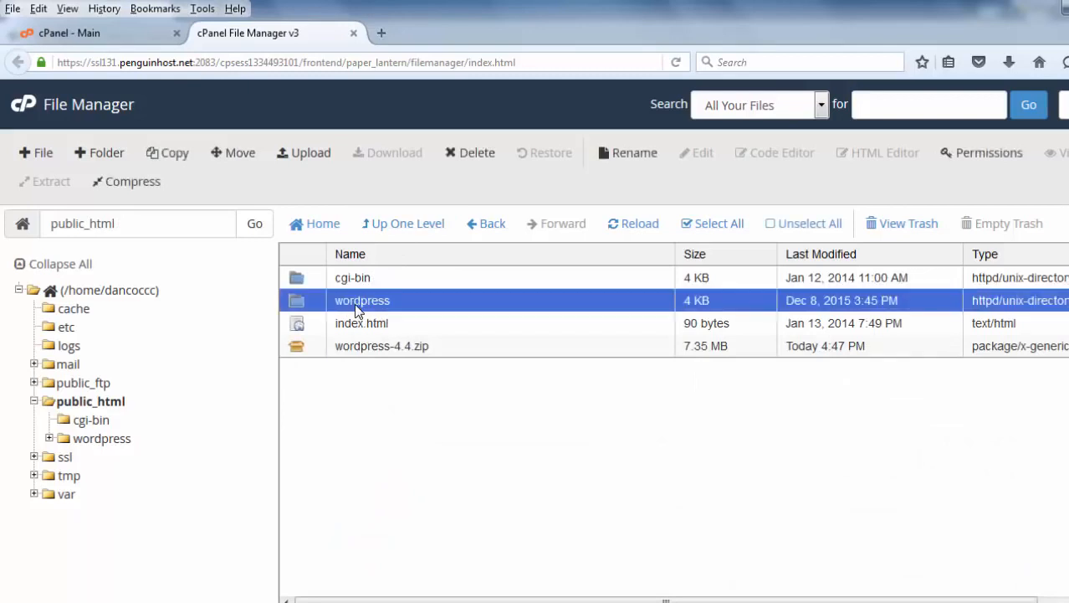
pyautogui.click(632, 155)
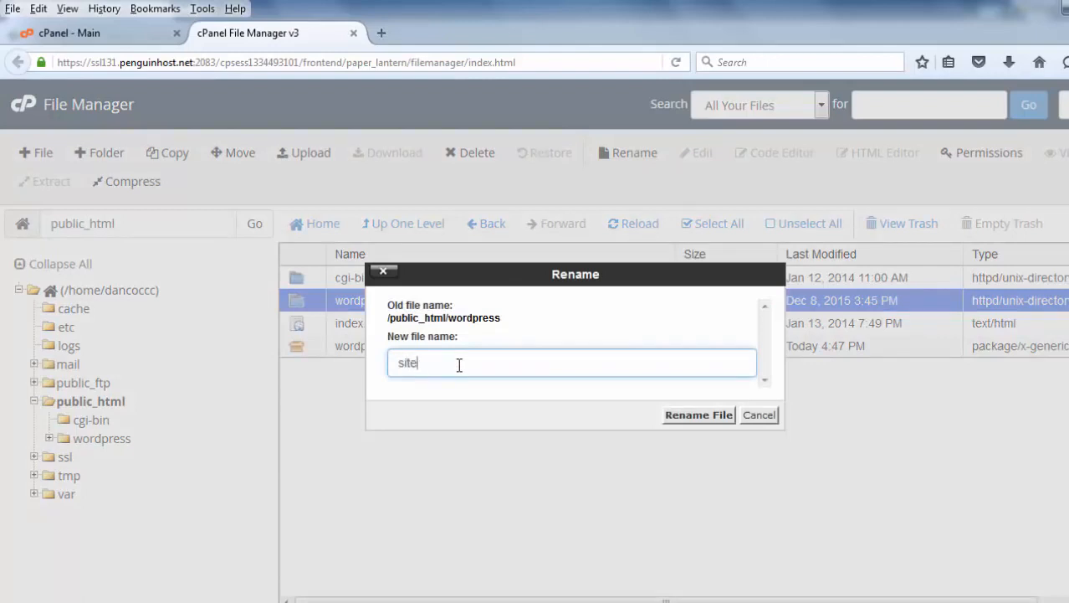
pyautogui.click(695, 417)
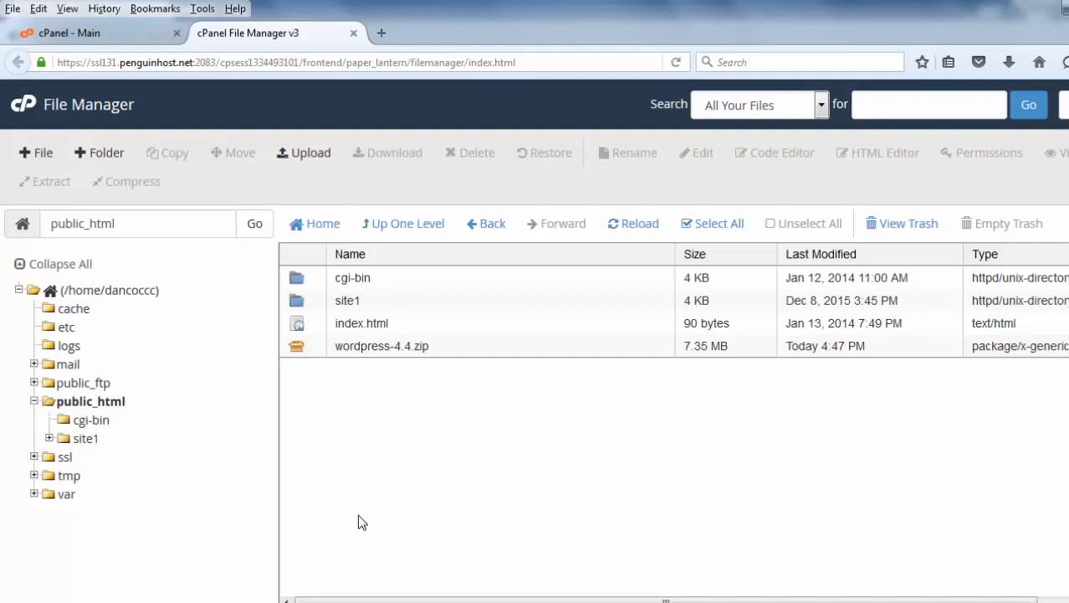
# Open dan.cocc-cis.com in a new browser tab.
pyautogui.click(382, 33)
pyautogui.write('dan')
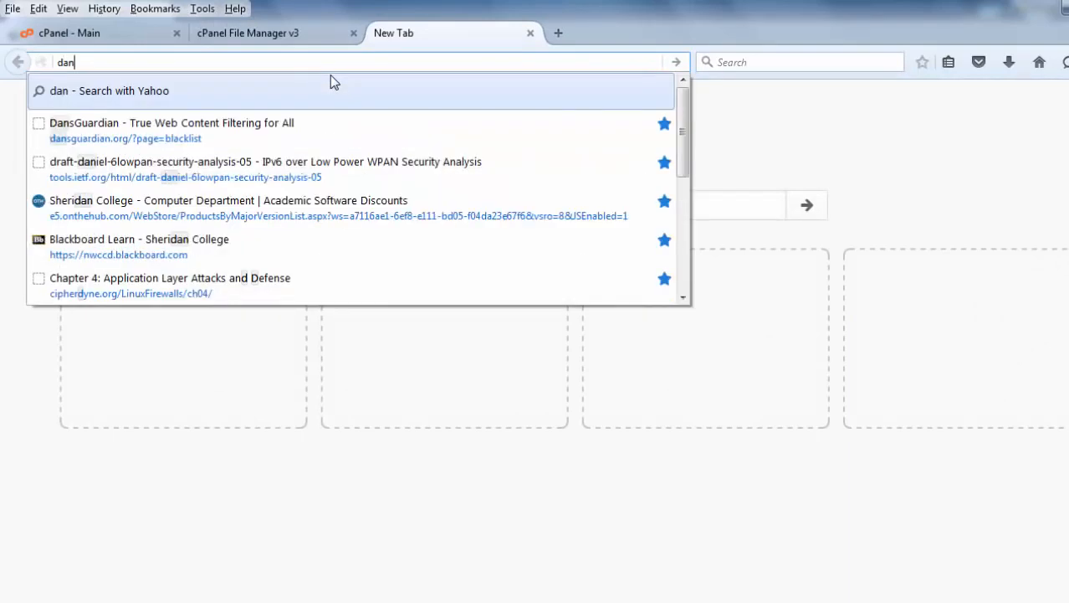
pyautogui.write('.cocc-cis')
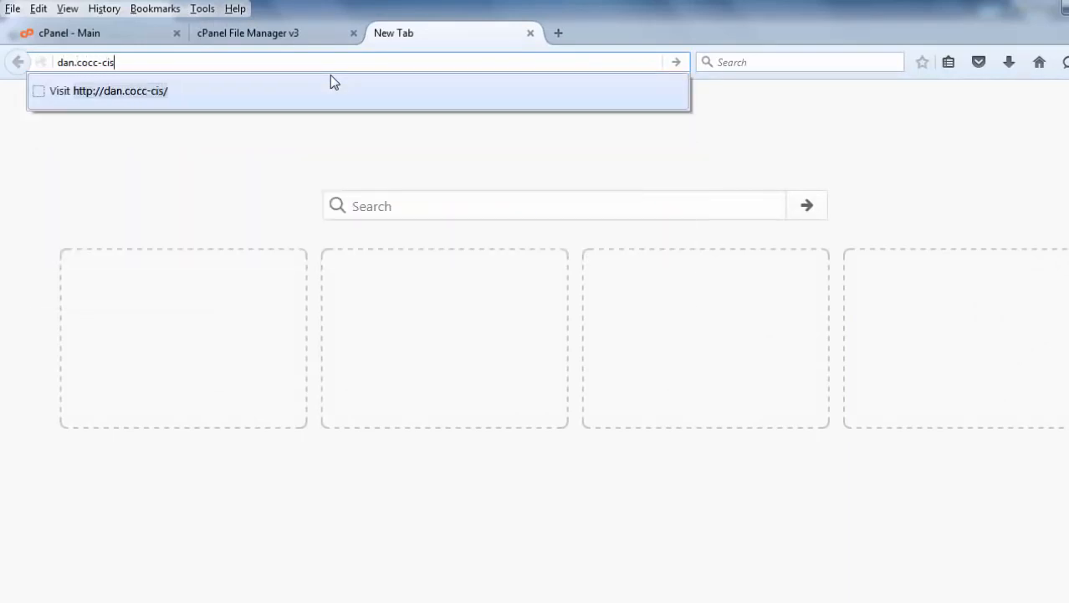
pyautogui.write('.com')
pyautogui.press('Return')
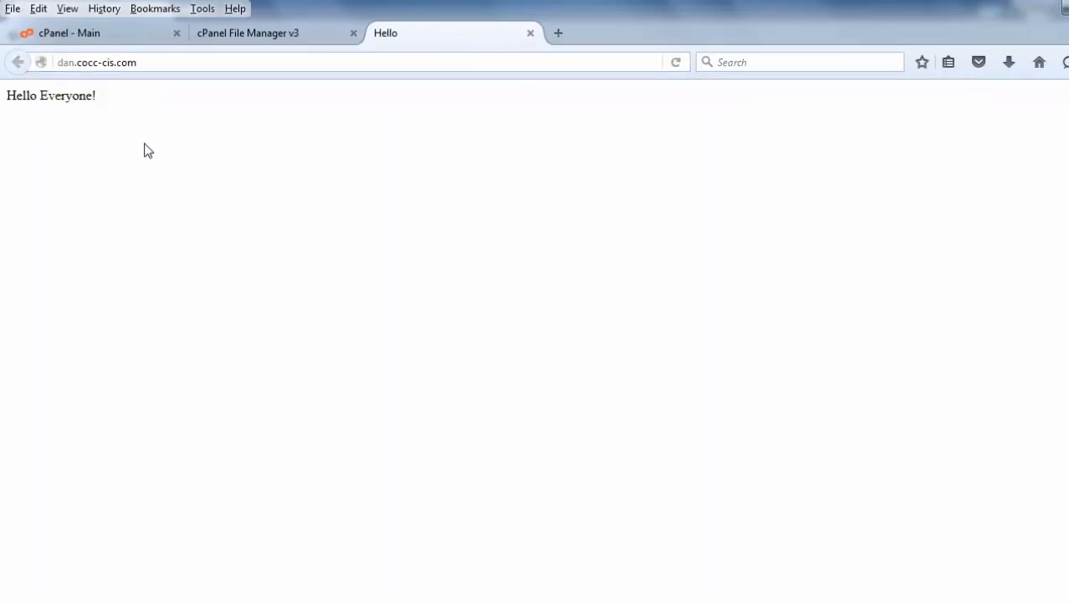
# Open dan.cocc-cis.com/site1 and continue the WordPress setup with English (United States).
pyautogui.click(145, 64)
pyautogui.click(145, 64)
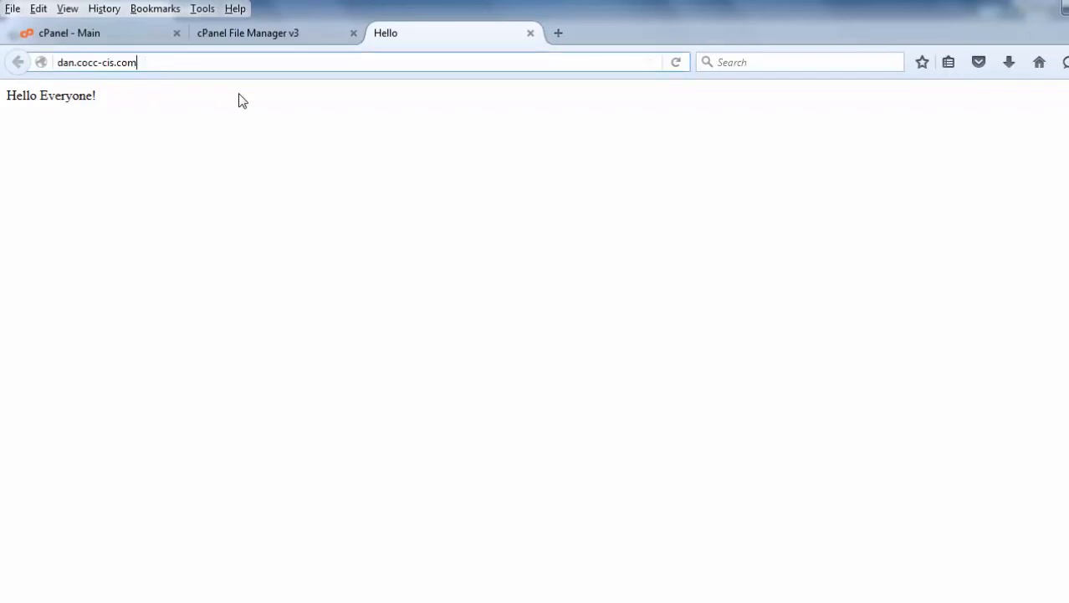
pyautogui.write('/site1')
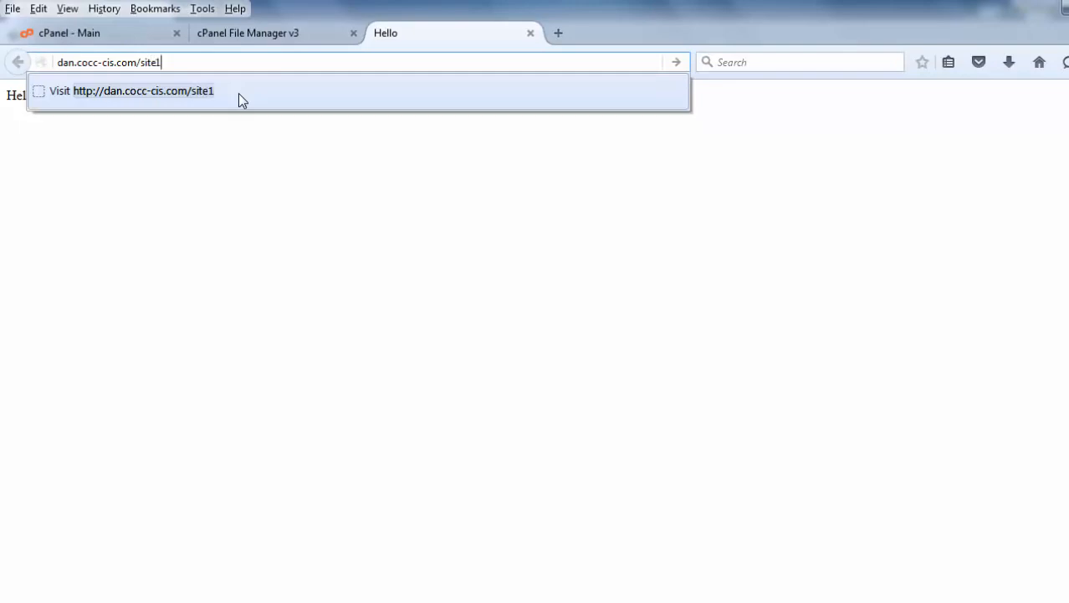
pyautogui.press('Return')
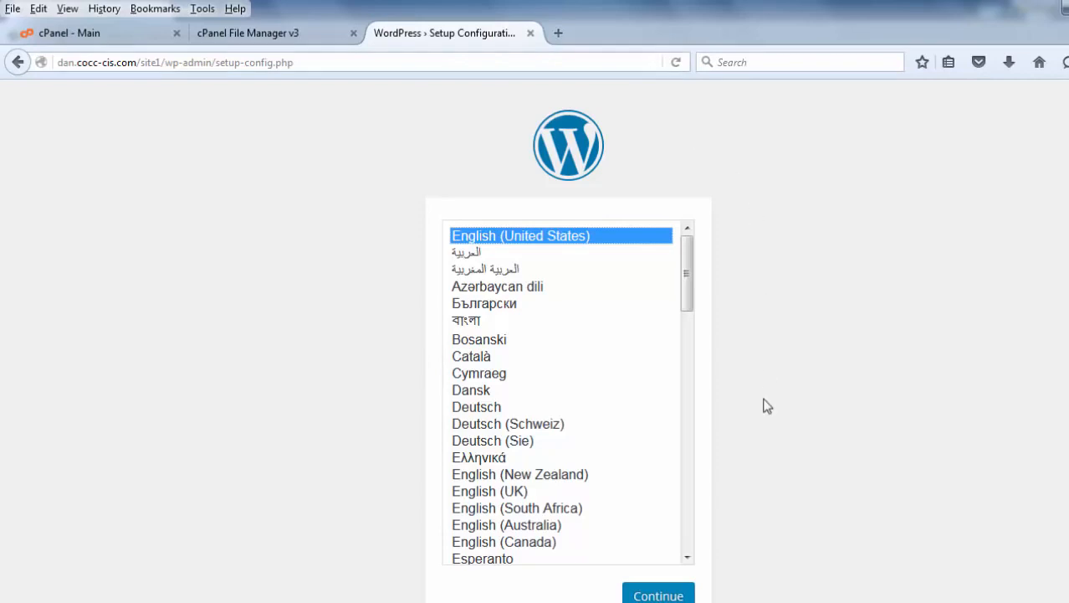
pyautogui.click(661, 596)
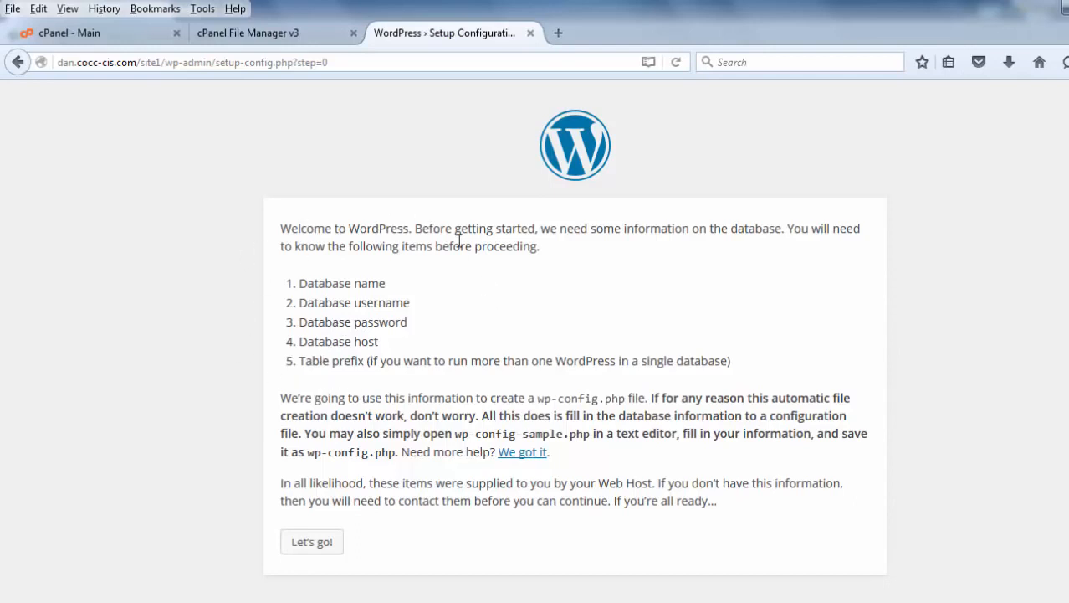
# Switch back to the cPanel main tab and open MySQL Databases.
pyautogui.click(233, 28)
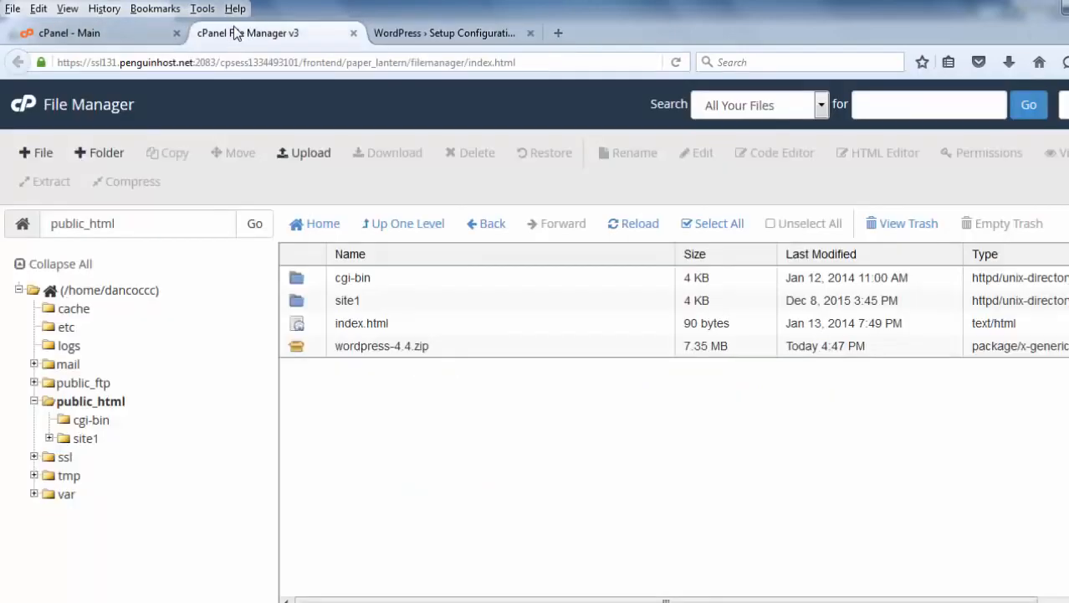
pyautogui.click(98, 32)
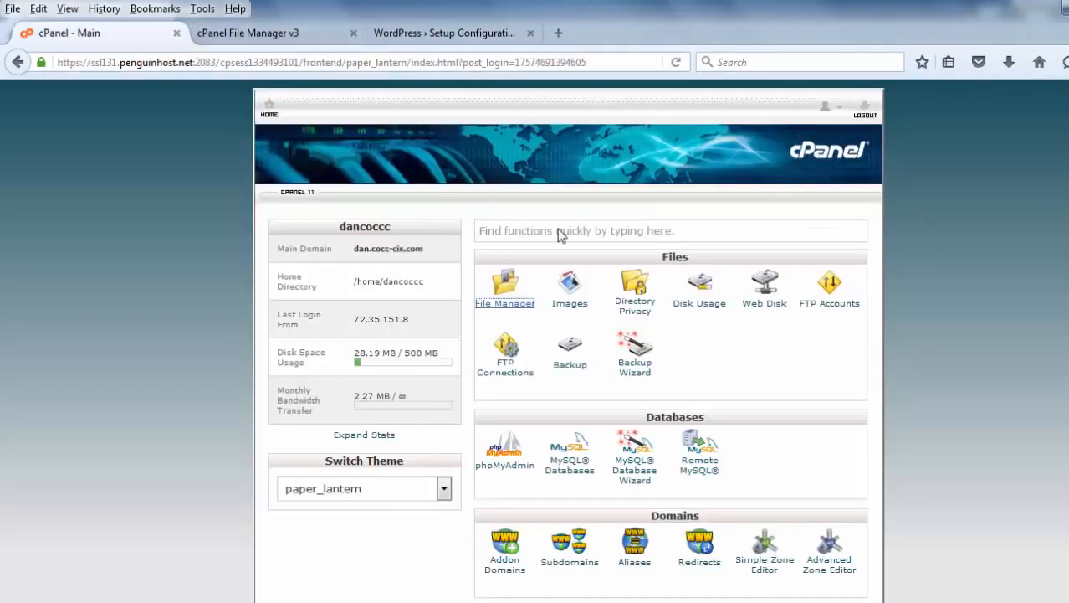
pyautogui.scroll(-3, 617, 314)
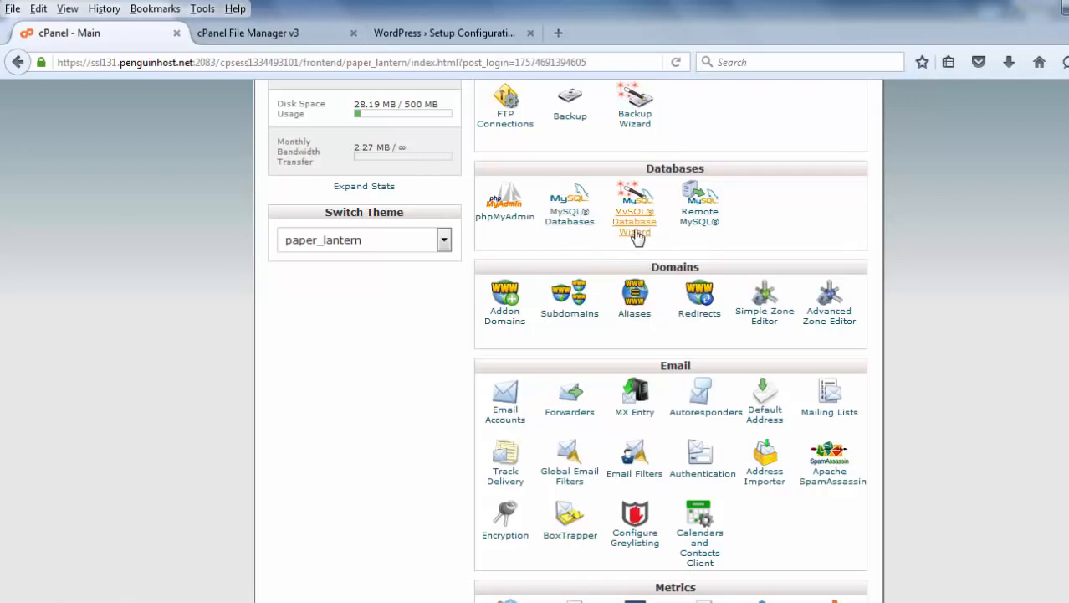
pyautogui.click(564, 224)
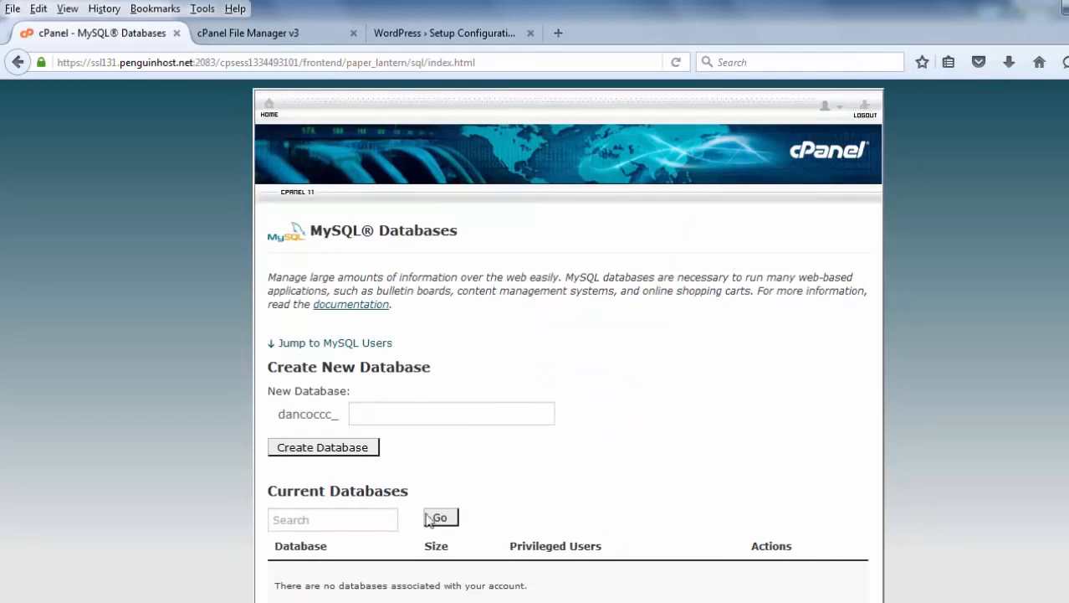
# Create a new database named db1 and return to the MySQL Databases page.
pyautogui.click(370, 414)
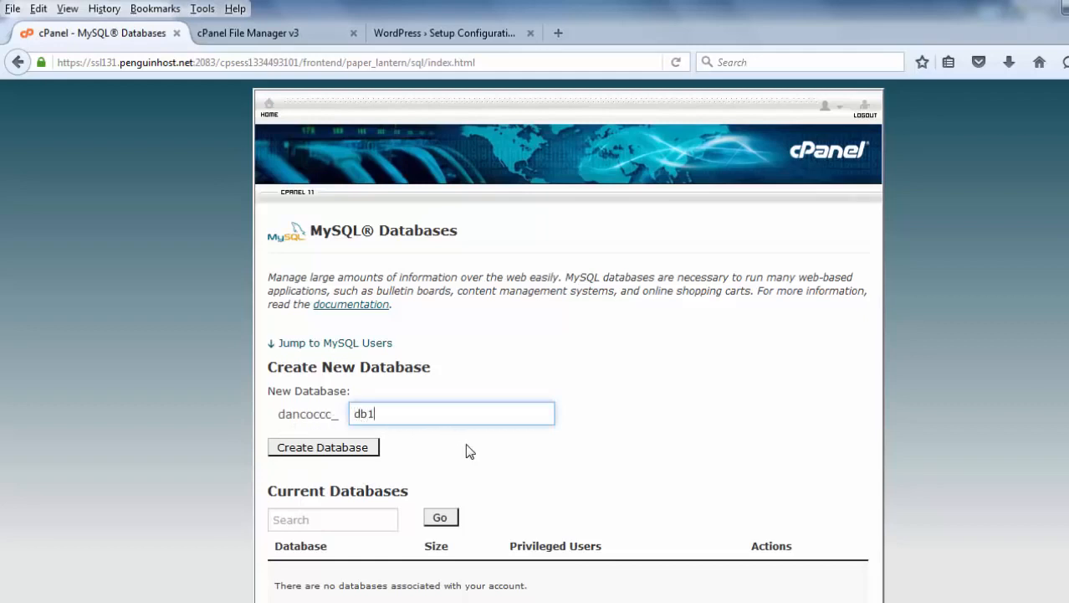
pyautogui.click(313, 448)
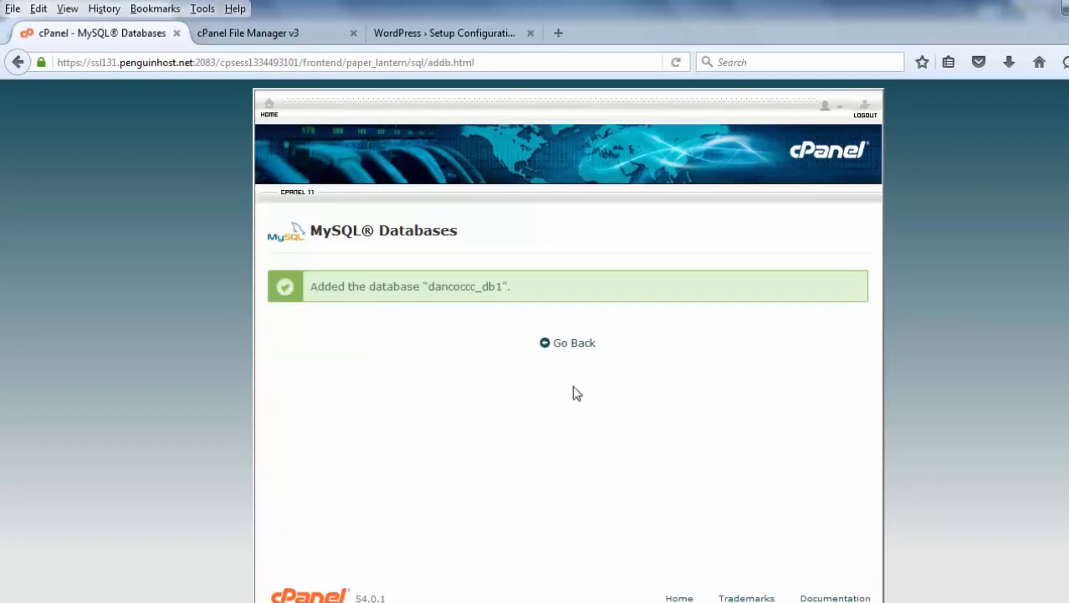
pyautogui.click(573, 344)
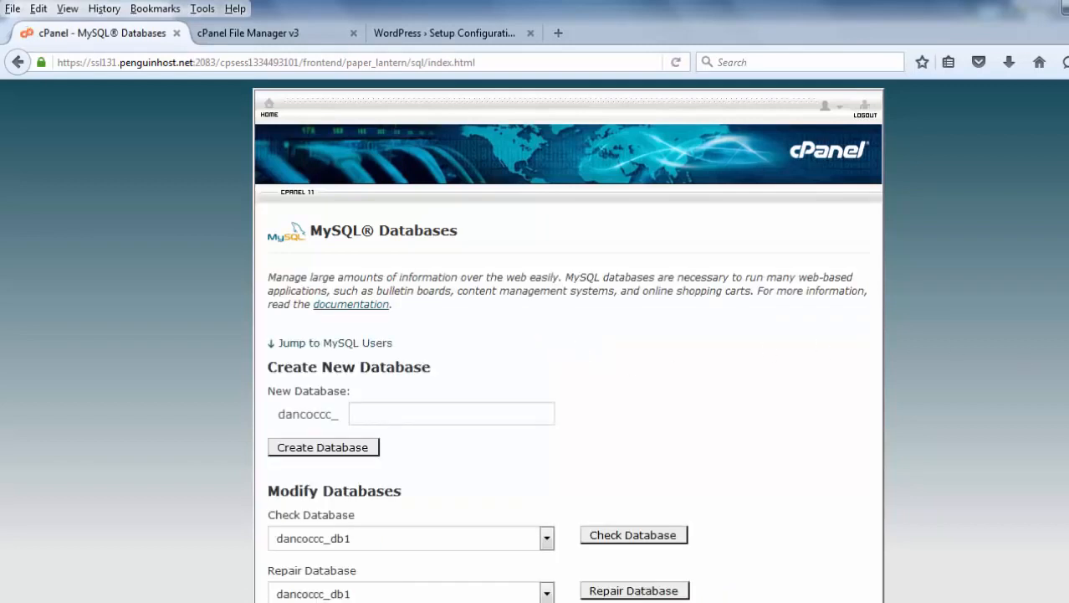
# Enter user as the username for a new MySQL user.
pyautogui.scroll(-4, 536, 335)
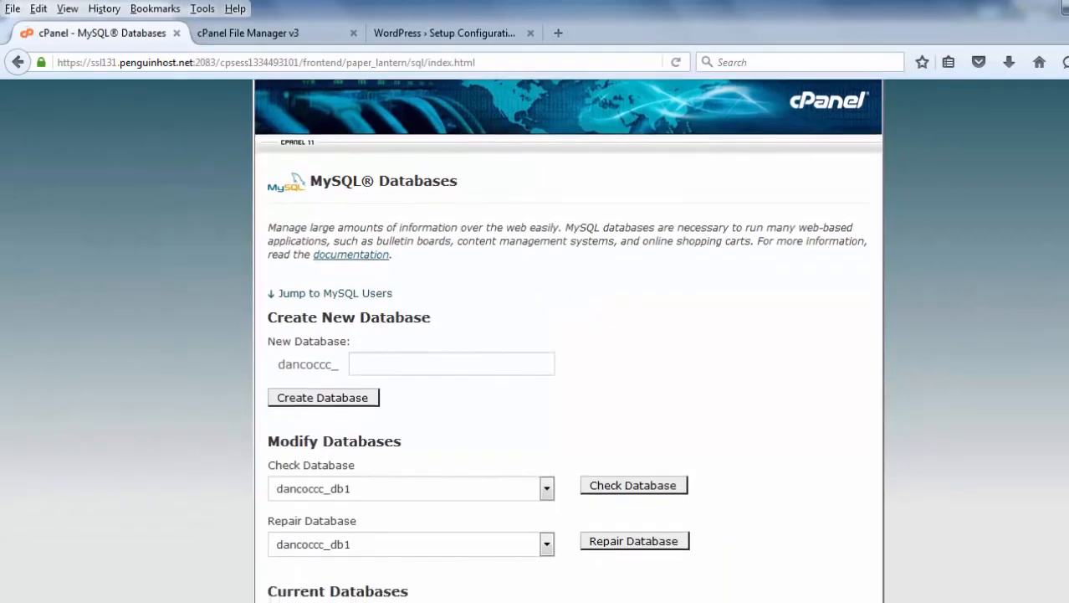
pyautogui.scroll(-3, 535, 335)
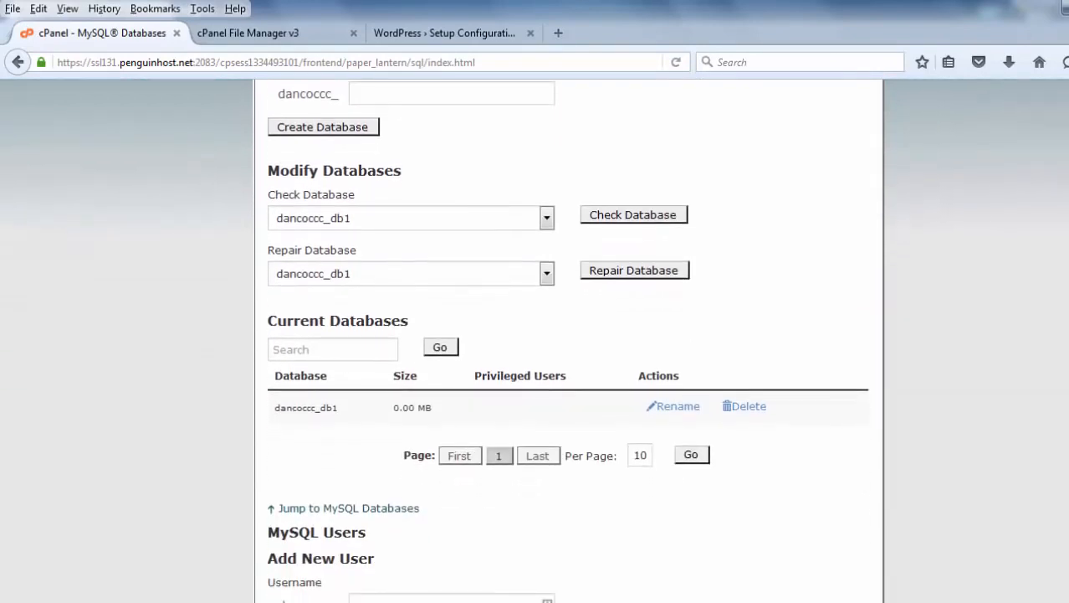
pyautogui.scroll(-1, 536, 335)
pyautogui.scroll(-4, 536, 335)
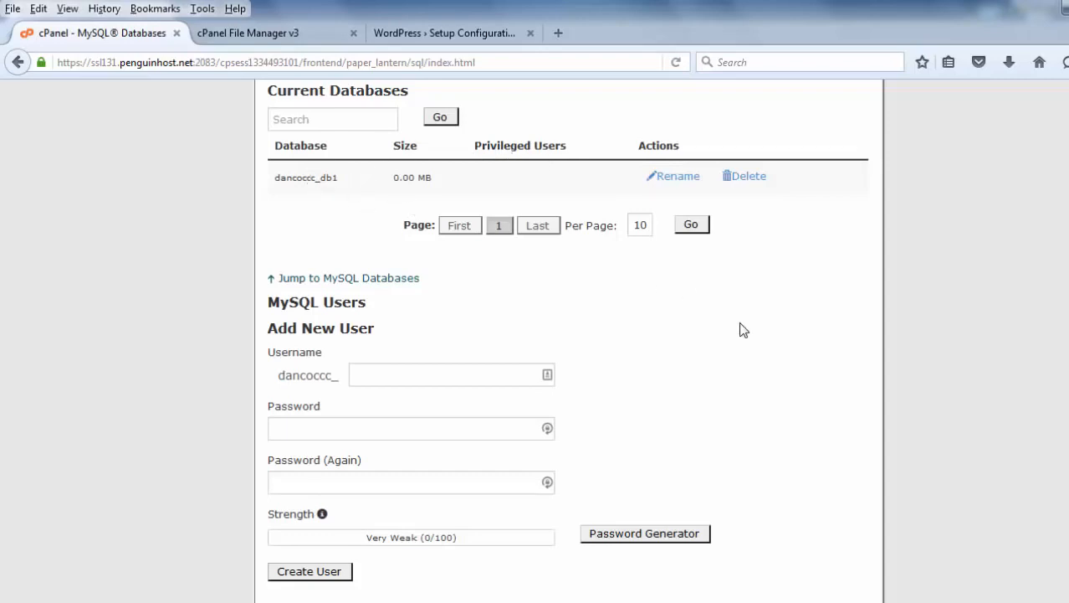
pyautogui.scroll(-4, 740, 330)
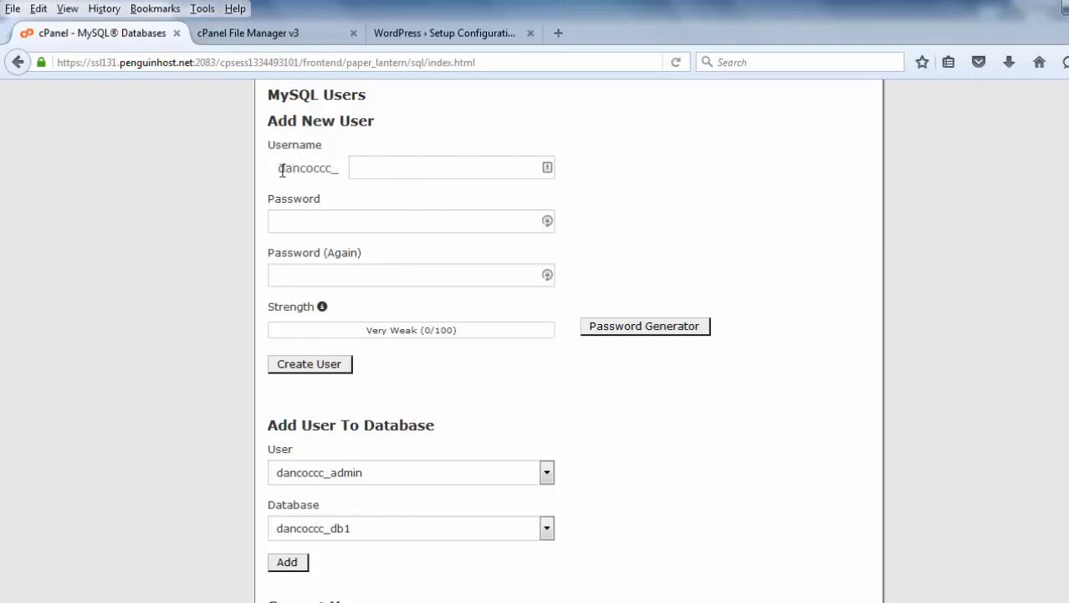
pyautogui.click(368, 169)
pyautogui.write('us')
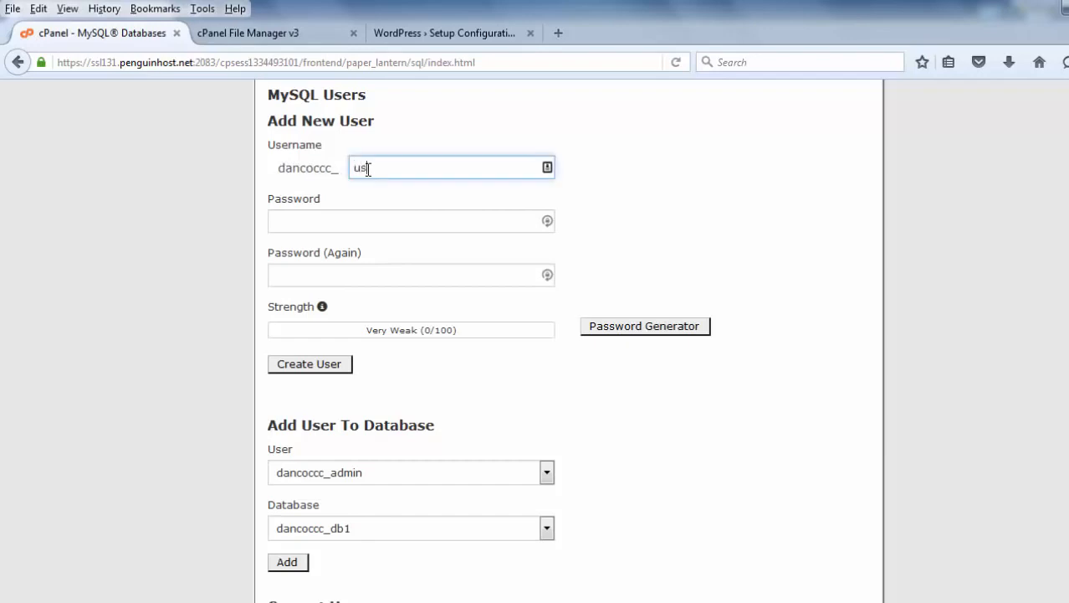
pyautogui.write('er')
pyautogui.click(338, 222)
pyautogui.write('•••••')
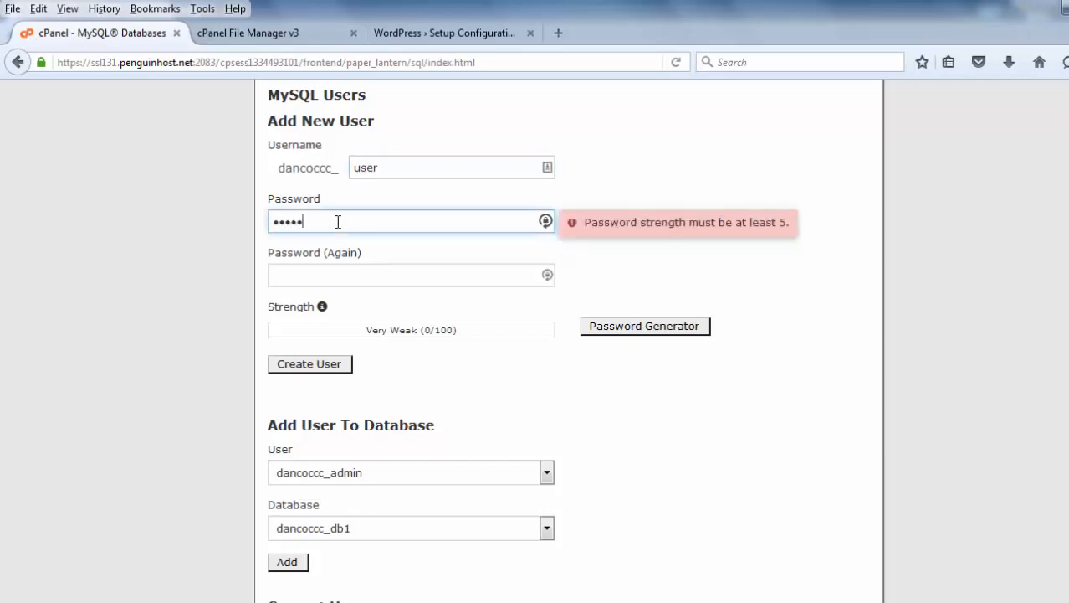
pyautogui.press('BackSpace')
pyautogui.press('BackSpace')
pyautogui.press('BackSpace')
pyautogui.press('BackSpace')
pyautogui.press('BackSpace')
pyautogui.press('BackSpace')
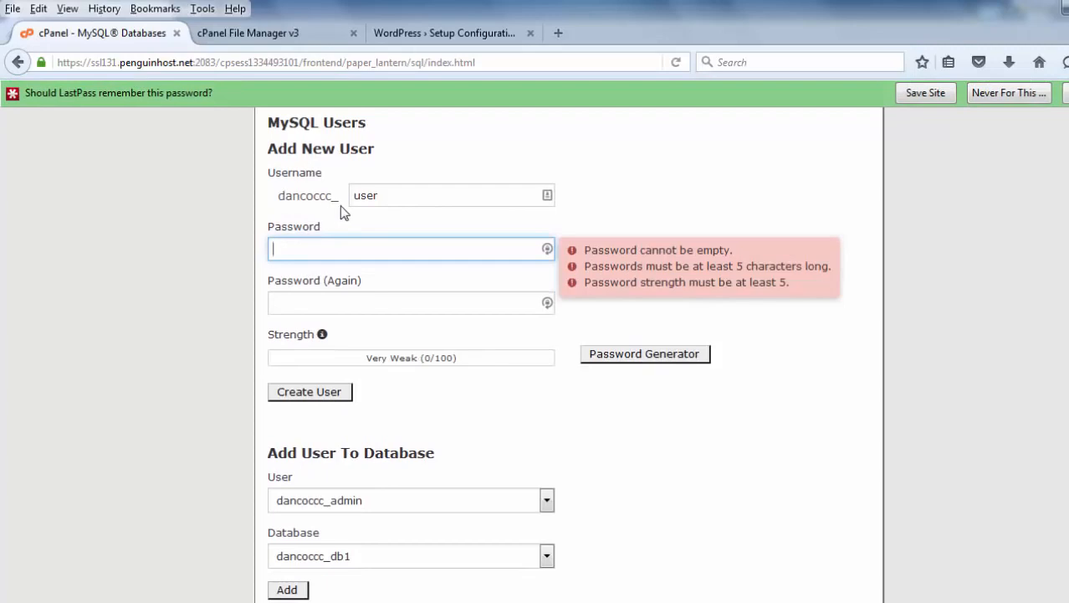
# Change the username to user1 and enter the new user's password.
pyautogui.click(389, 192)
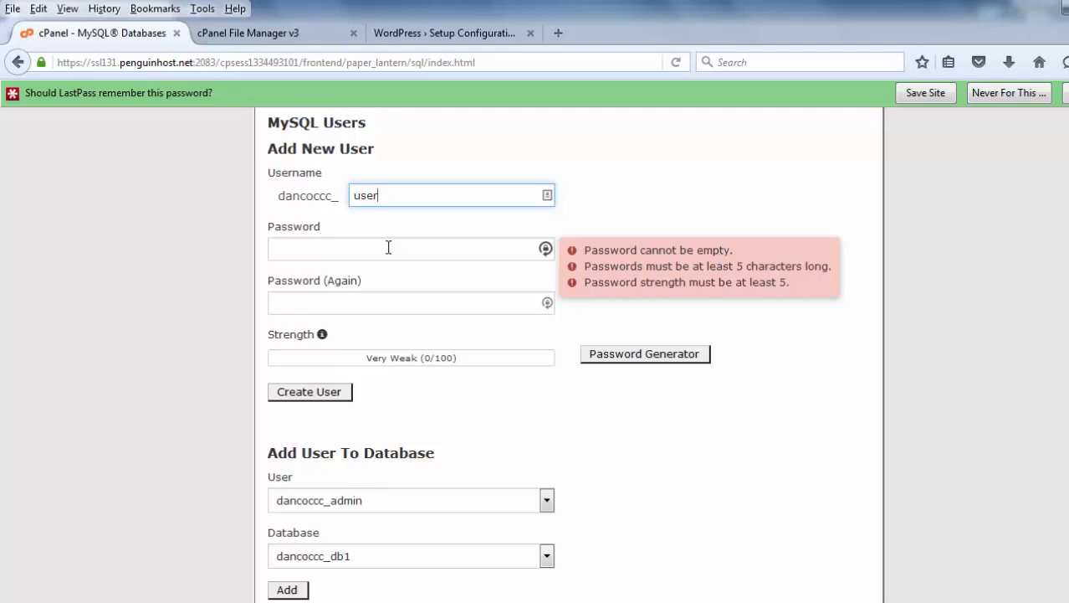
pyautogui.write('1')
pyautogui.click(312, 251)
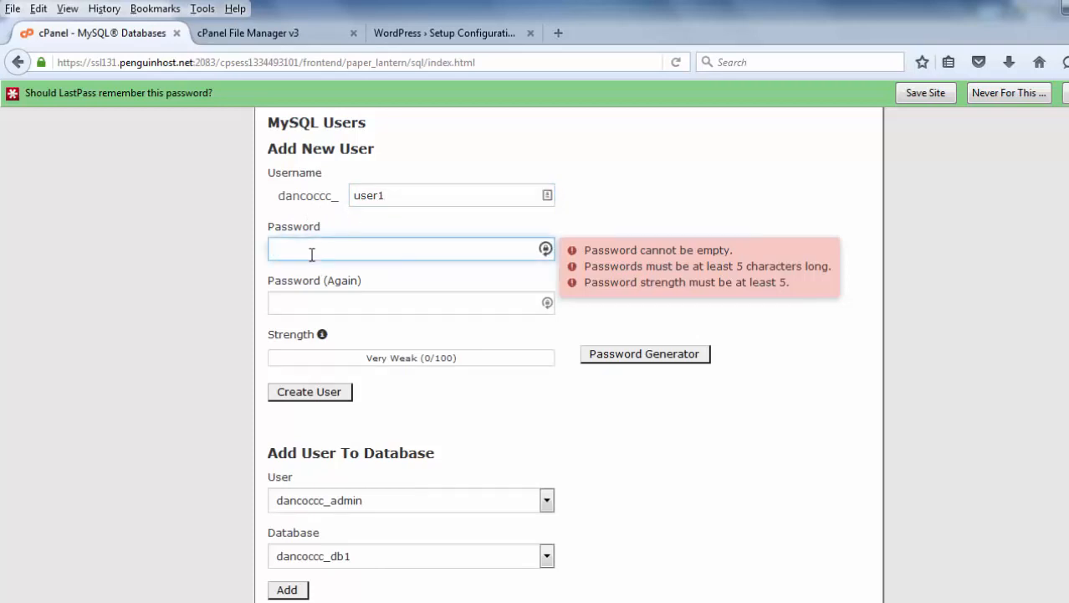
pyautogui.write('••')
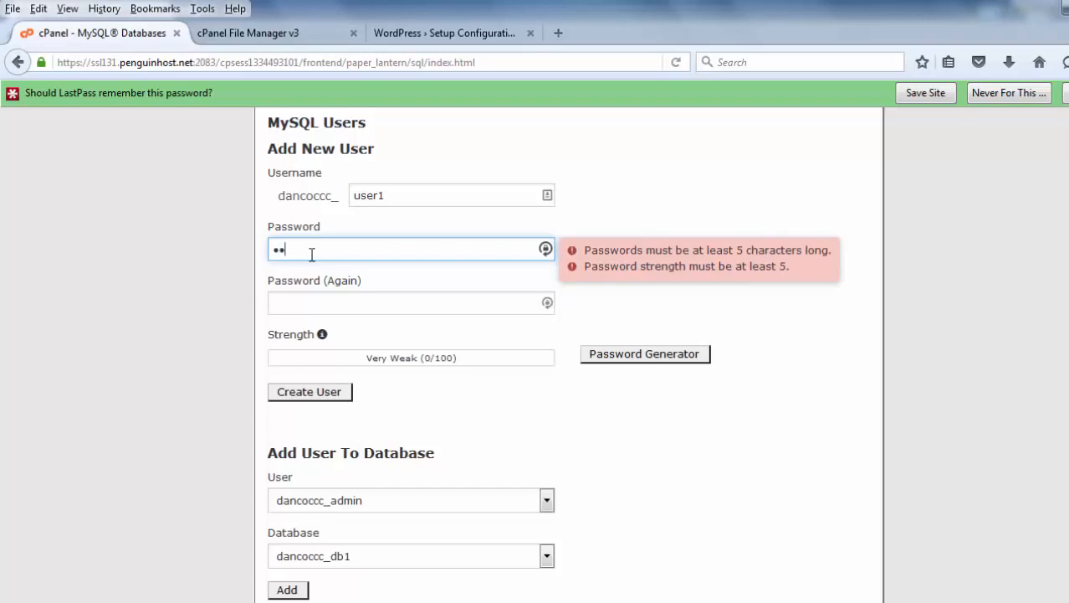
pyautogui.write('••••')
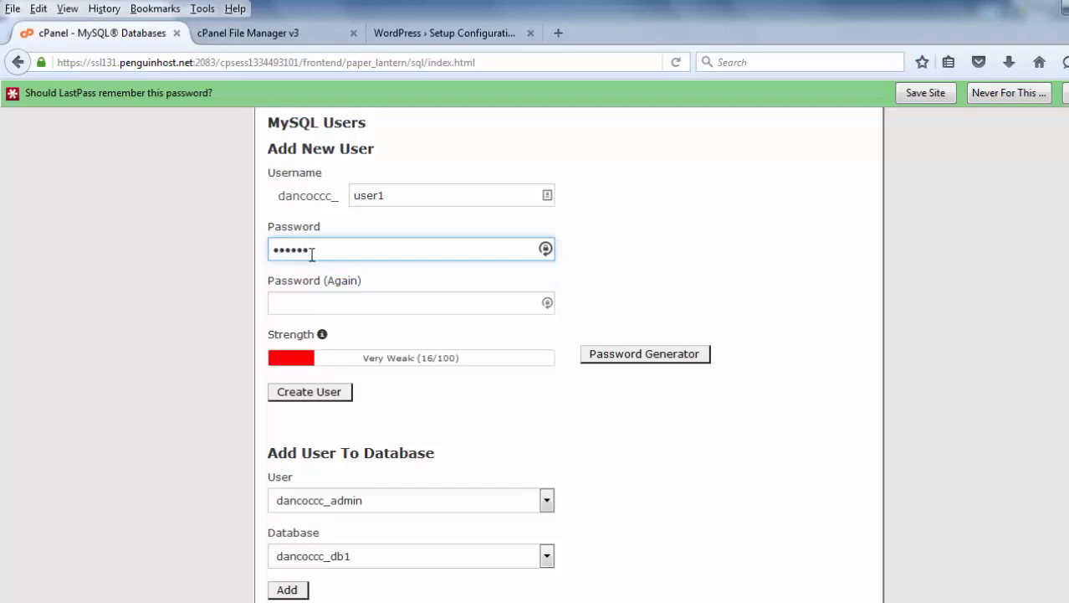
pyautogui.write('•')
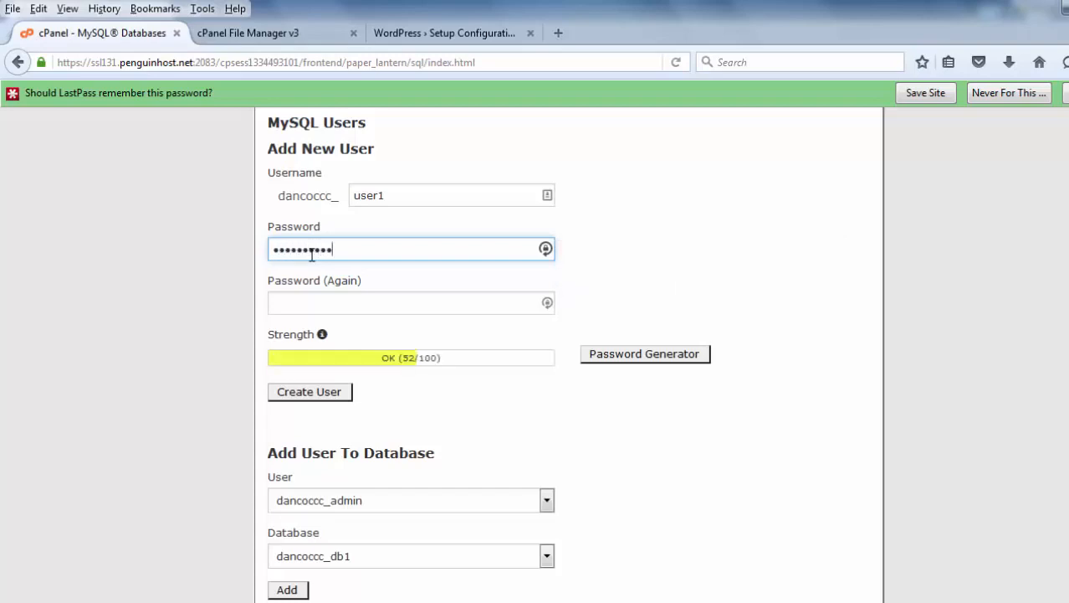
# Re-enter the password and create the MySQL user.
pyautogui.click(281, 303)
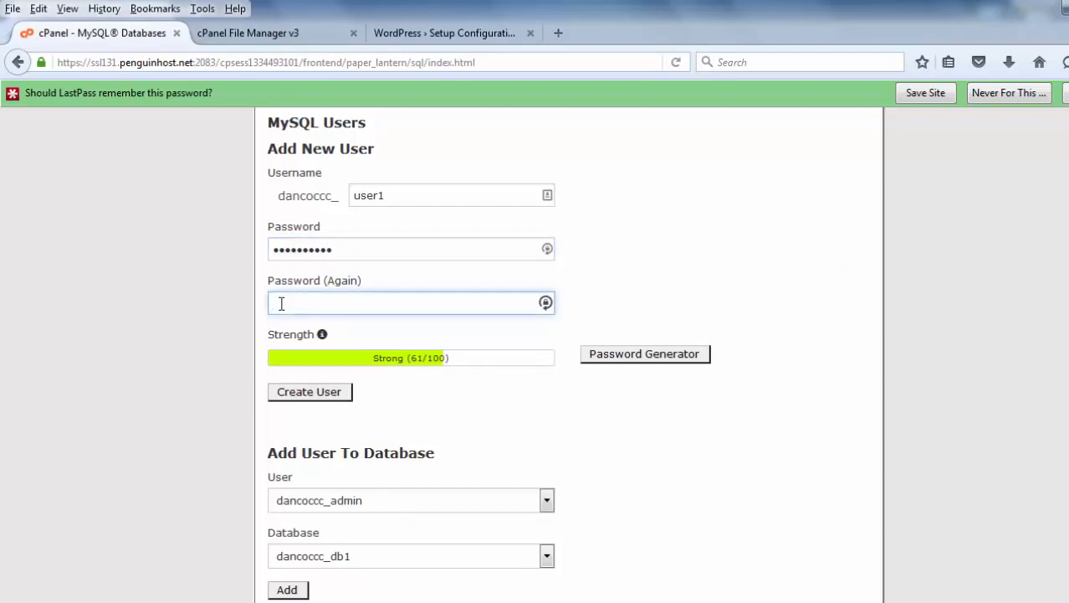
pyautogui.write('•••••')
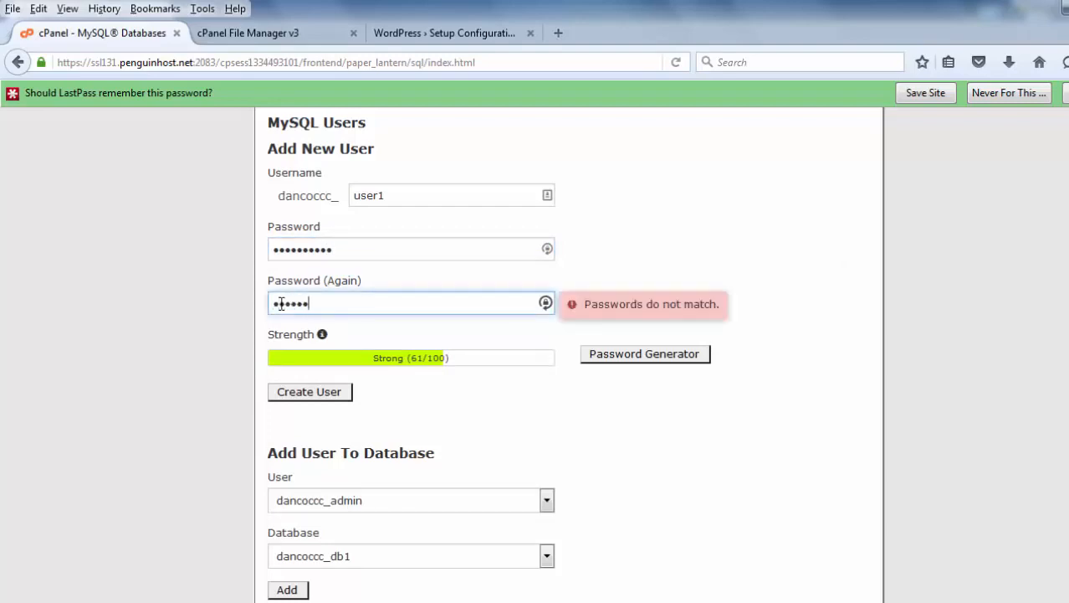
pyautogui.write('•')
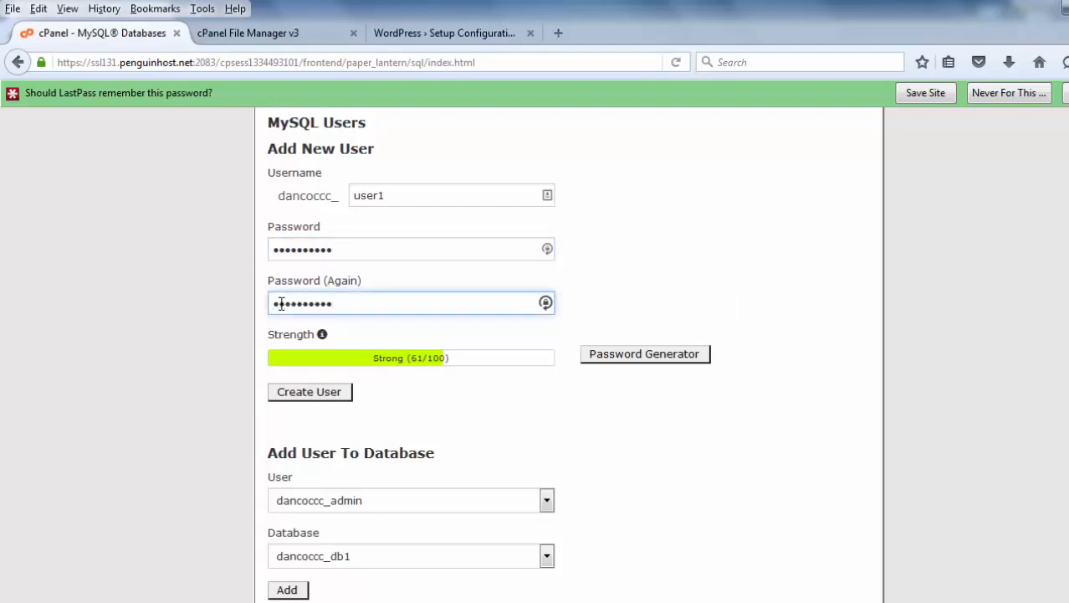
pyautogui.click(456, 400)
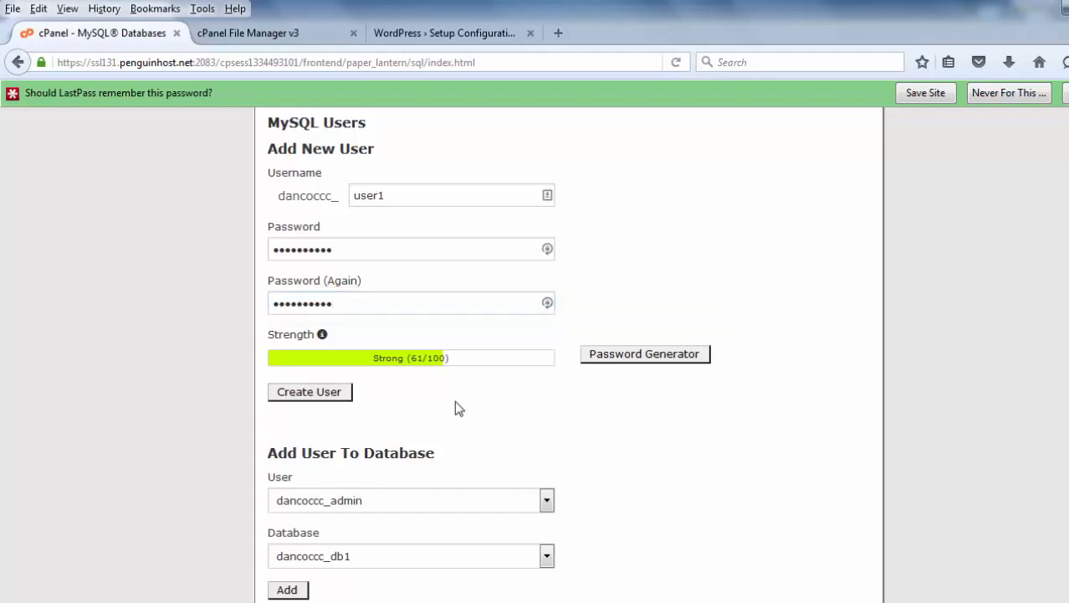
pyautogui.click(313, 395)
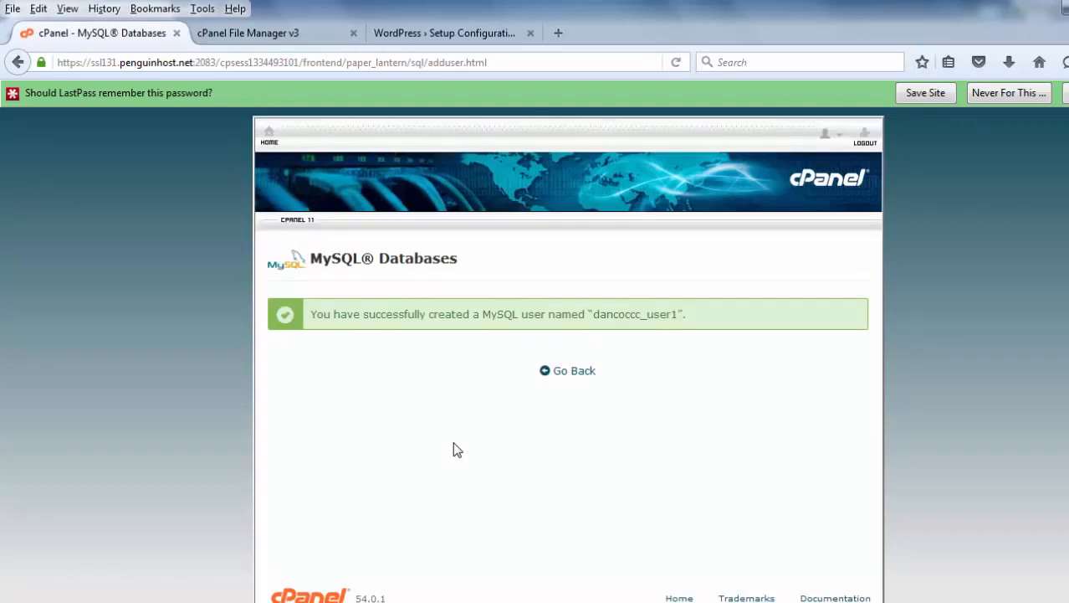
# Return to the MySQL Databases page and add user dancoccc_user1 to database dancoccc_db1.
pyautogui.click(560, 370)
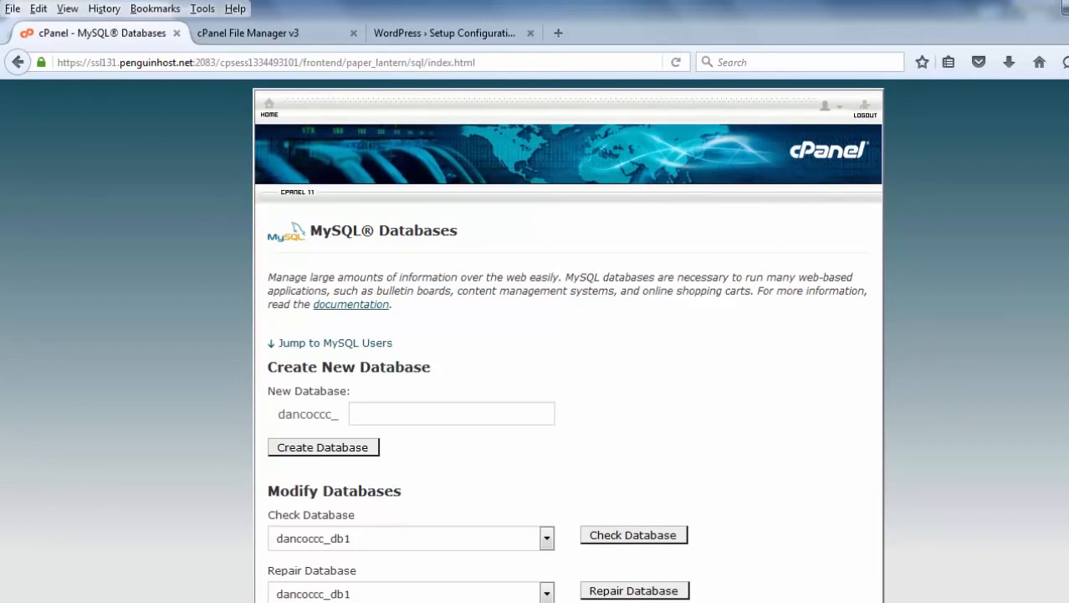
pyautogui.scroll(-6, 570, 341)
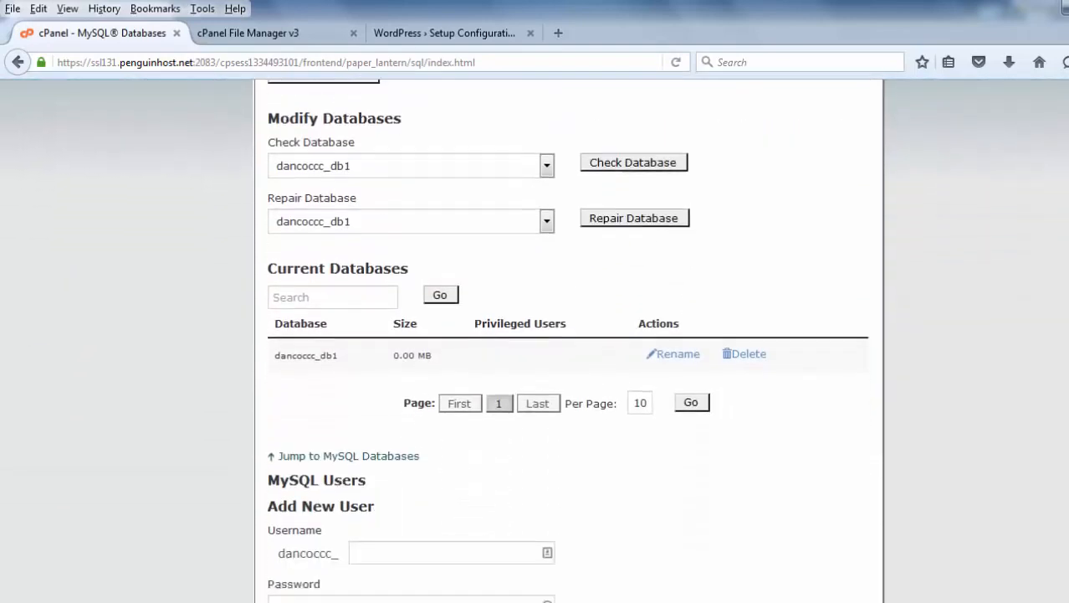
pyautogui.scroll(-4, 569, 341)
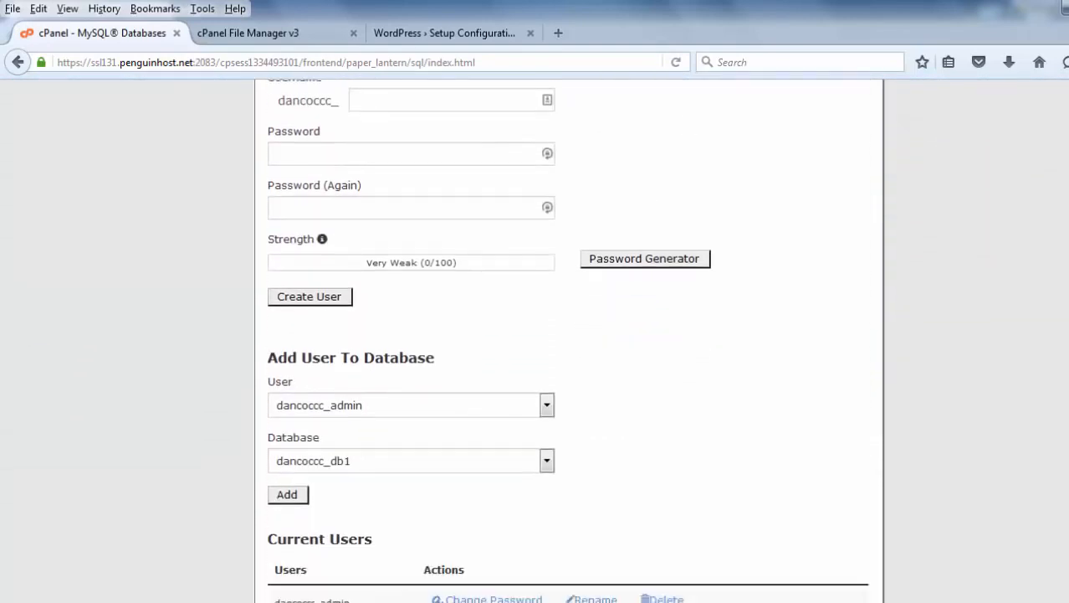
pyautogui.scroll(-2, 569, 340)
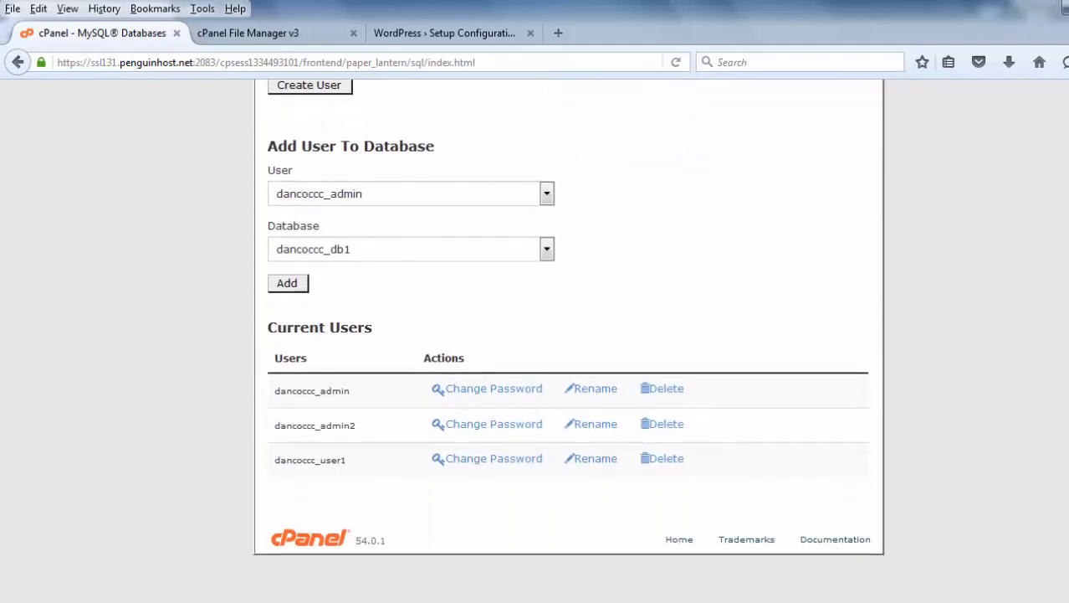
pyautogui.scroll(1, 619, 487)
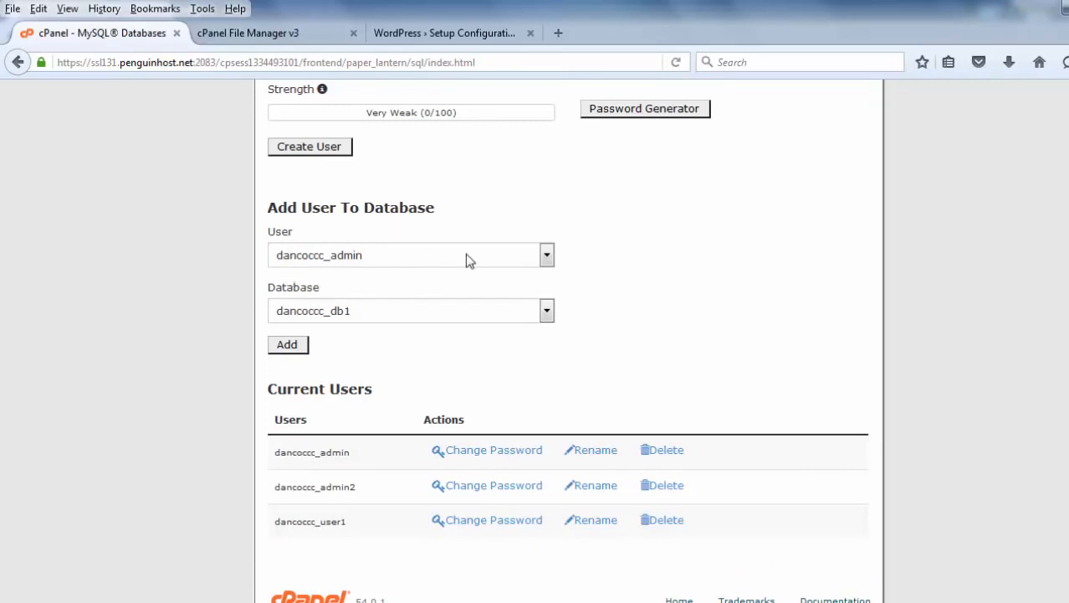
pyautogui.click(548, 258)
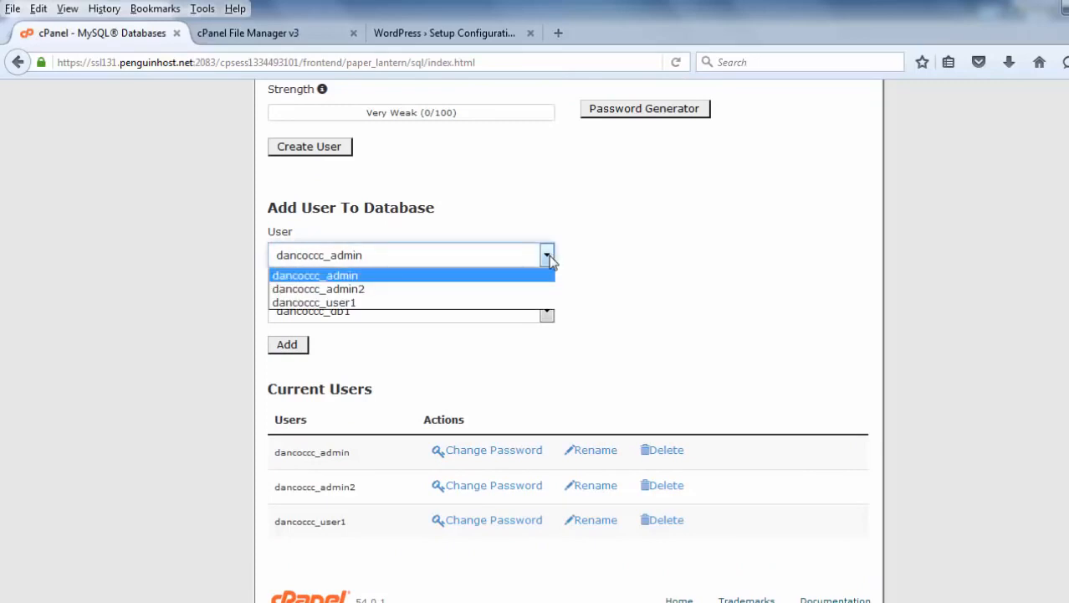
pyautogui.click(332, 302)
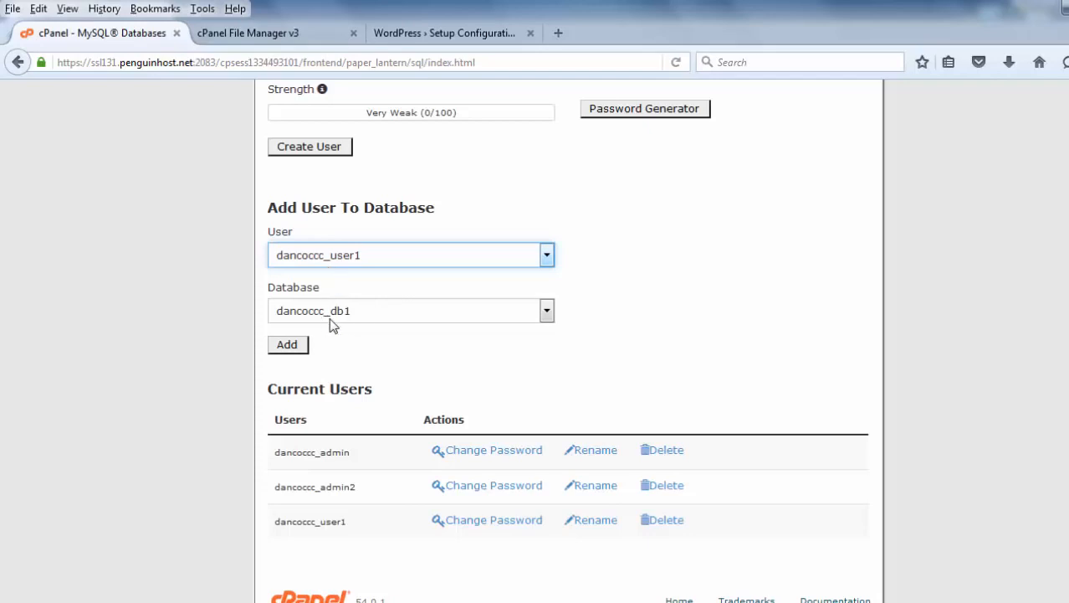
pyautogui.click(288, 348)
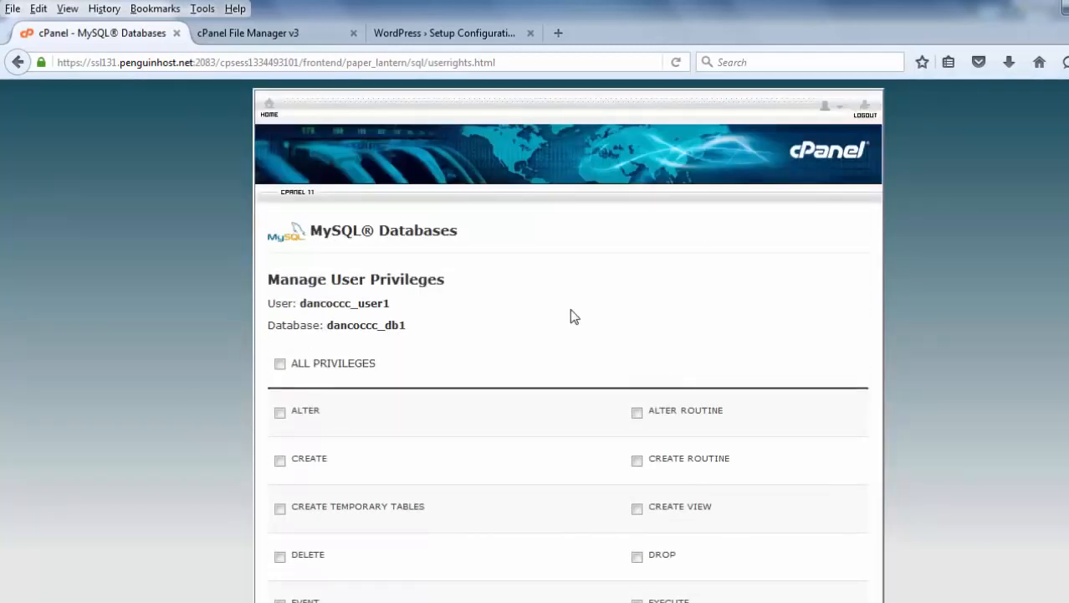
# Grant the user all privileges on the database, save the changes and go back to MySQL Databases.
pyautogui.click(281, 365)
pyautogui.scroll(-10, 1004, 318)
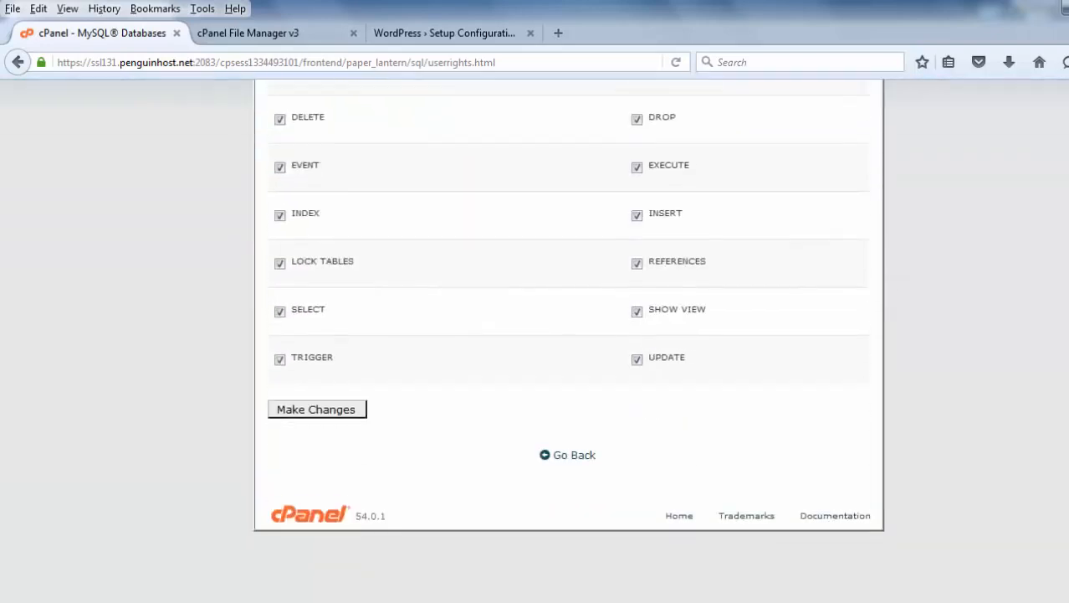
pyautogui.click(308, 354)
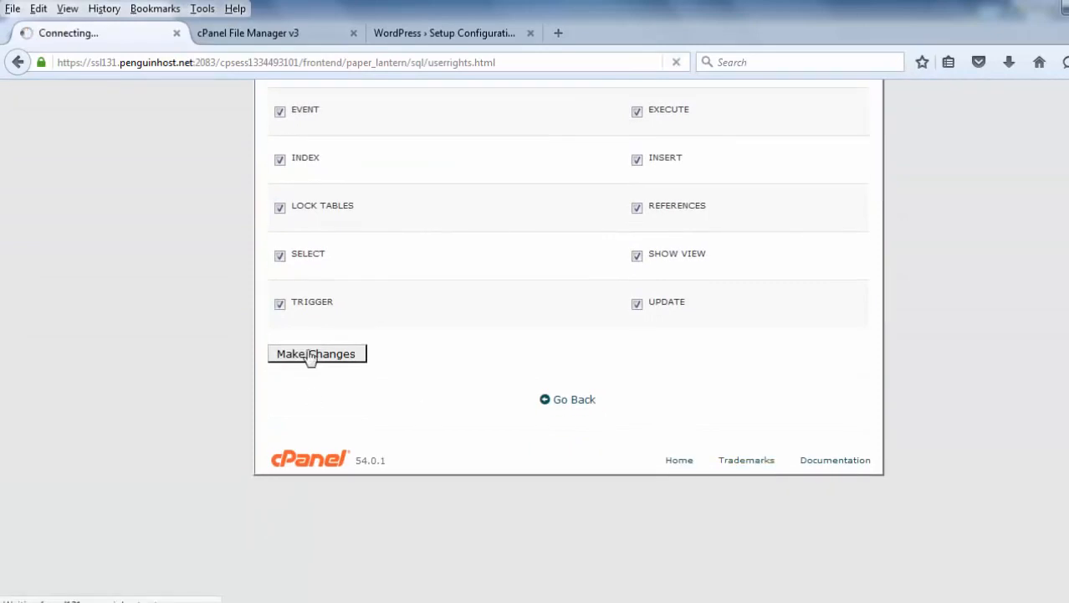
pyautogui.click(562, 388)
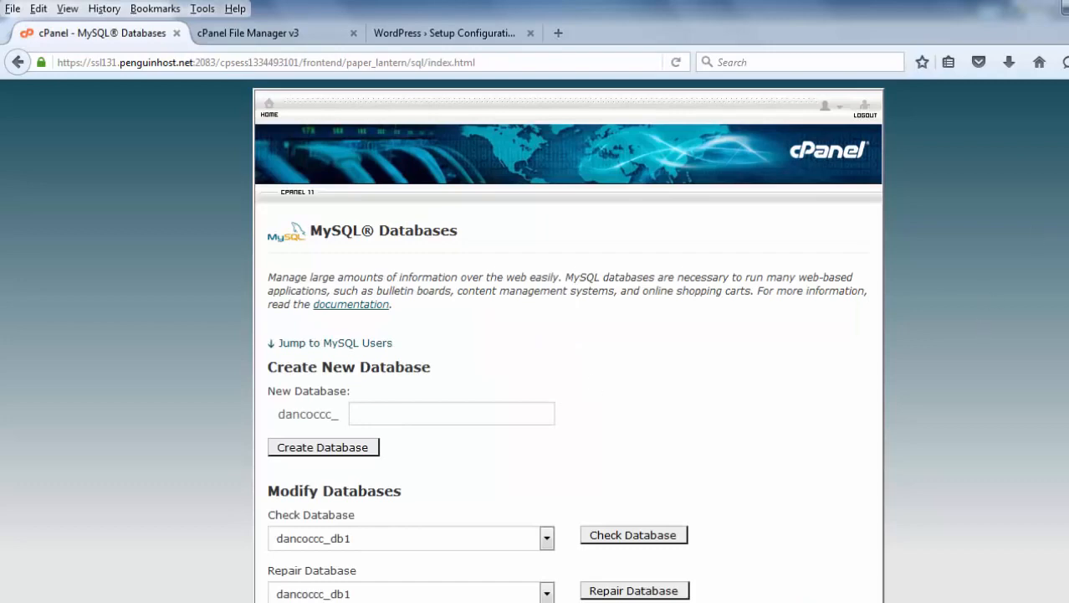
# Open the privileged user's settings for dancoccc_db1 to check them, then go to cPanel home.
pyautogui.scroll(-5, 568, 340)
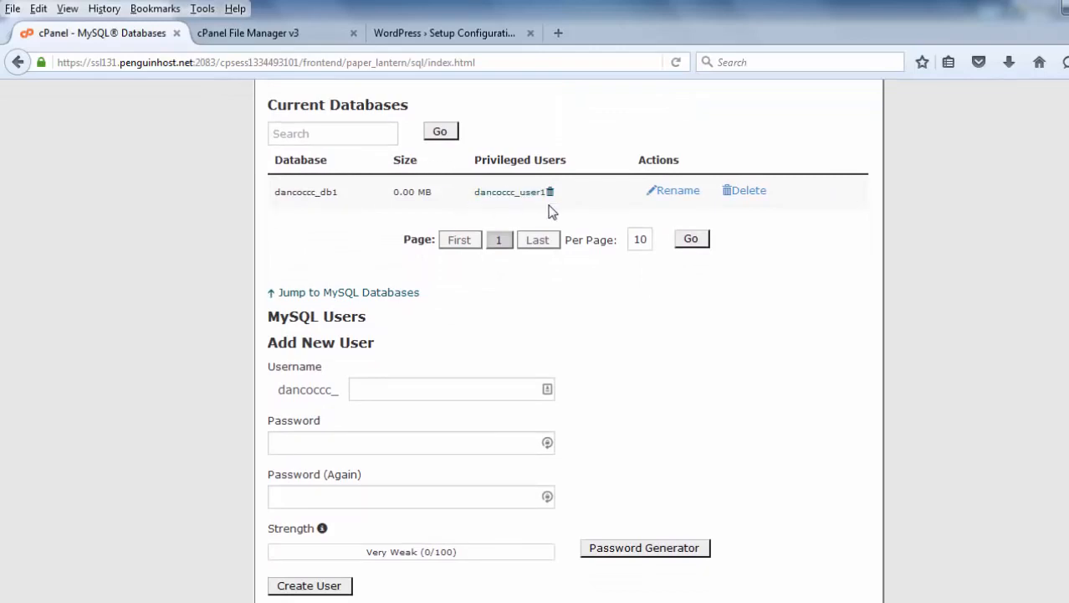
pyautogui.click(494, 202)
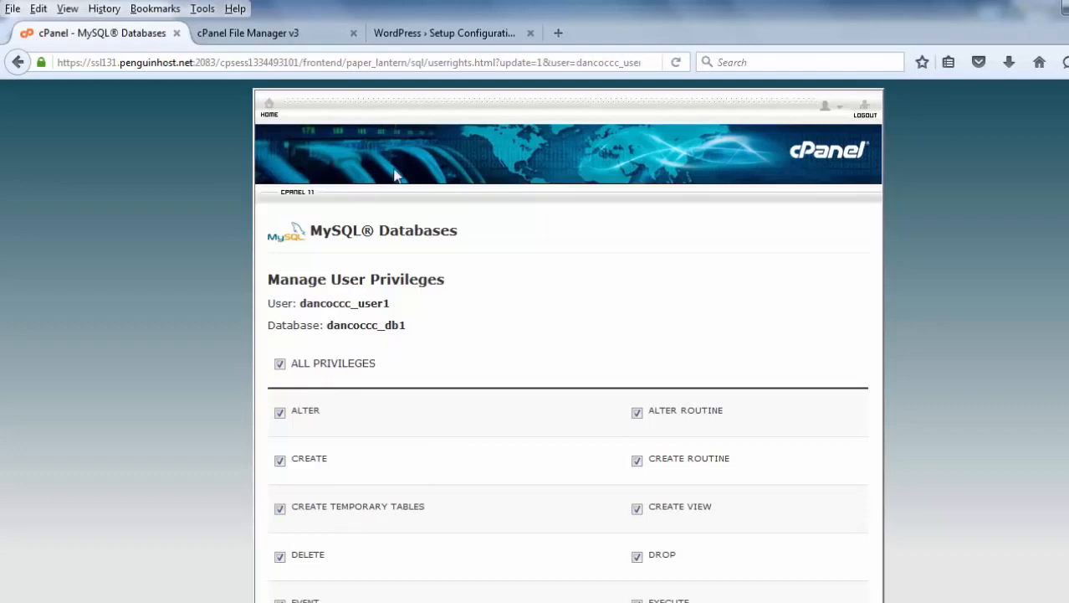
pyautogui.click(270, 116)
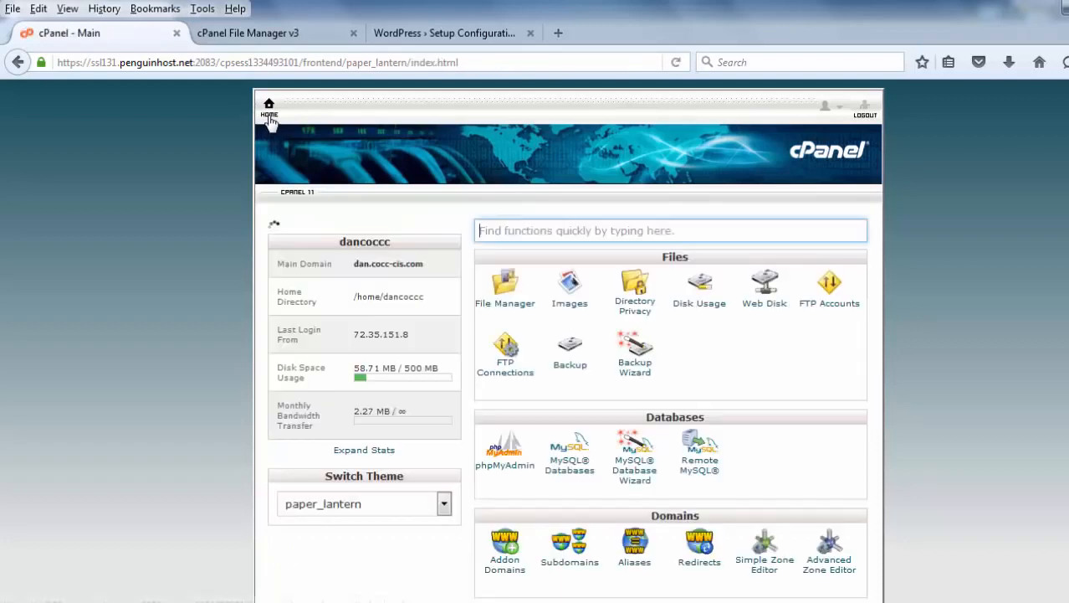
# Switch to the WordPress setup tab, start the configuration and set the database name to dancoccc_db1.
pyautogui.click(420, 36)
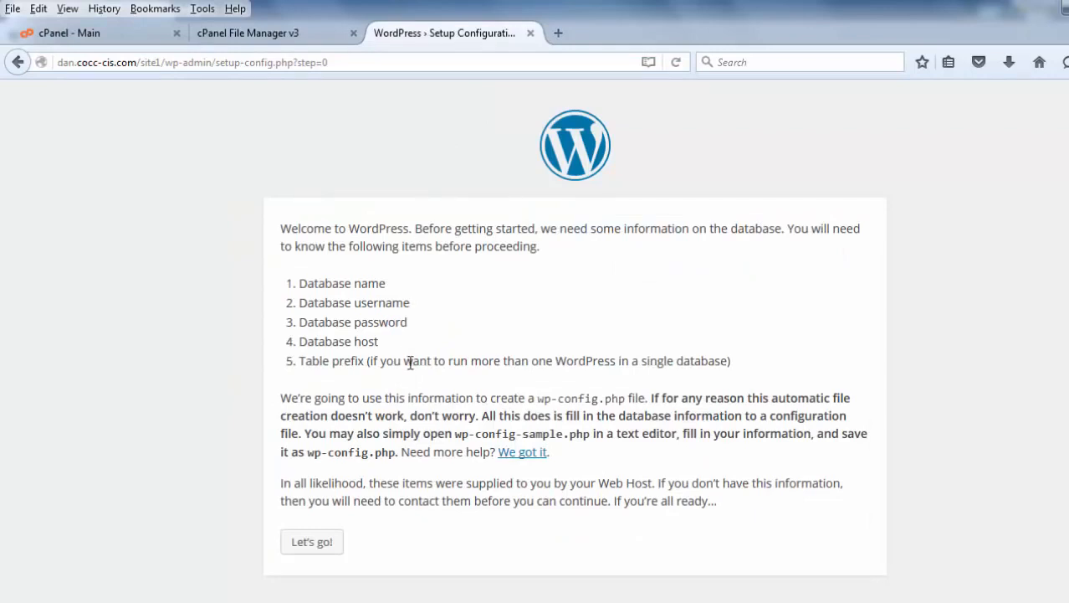
pyautogui.click(308, 541)
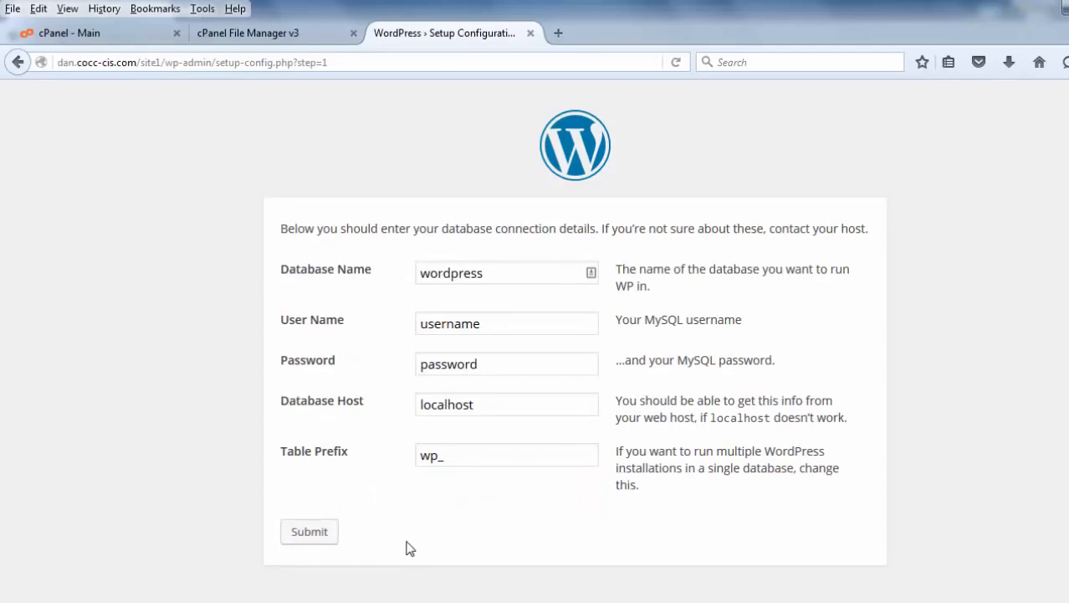
pyautogui.click(500, 275)
pyautogui.doubleClick(437, 273)
pyautogui.write('dancoccc_db1')
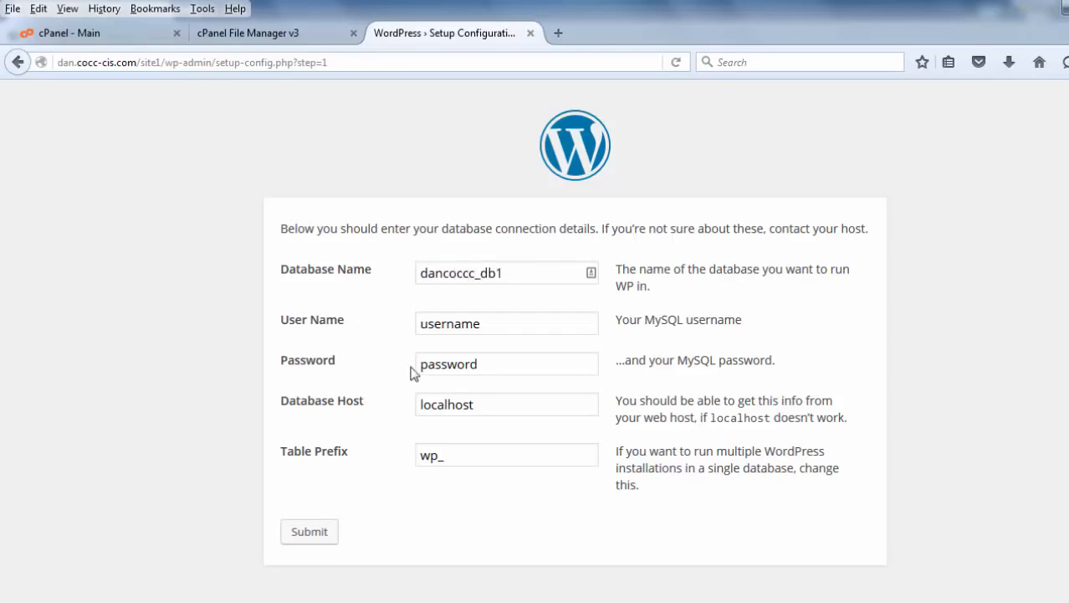
# Set the database user name to dancoccc_user1.
pyautogui.click(484, 329)
pyautogui.press('BackSpace')
pyautogui.press('BackSpace')
pyautogui.press('BackSpace')
pyautogui.press('BackSpace')
pyautogui.press('BackSpace')
pyautogui.press('BackSpace')
pyautogui.press('BackSpace')
pyautogui.press('BackSpace')
pyautogui.write('dancoccc_user1')
# Enter the MySQL user's password and submit the database connection details.
pyautogui.click(497, 363)
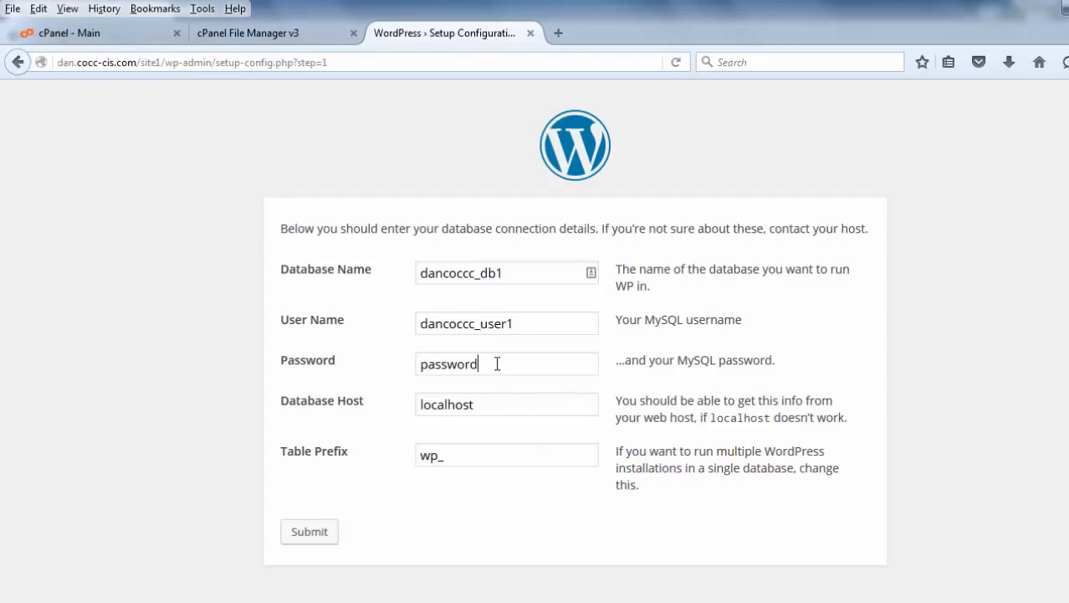
pyautogui.press('BackSpace')
pyautogui.press('BackSpace')
pyautogui.press('BackSpace')
pyautogui.press('BackSpace')
pyautogui.press('BackSpace')
pyautogui.press('BackSpace')
pyautogui.press('BackSpace')
pyautogui.click(307, 534)
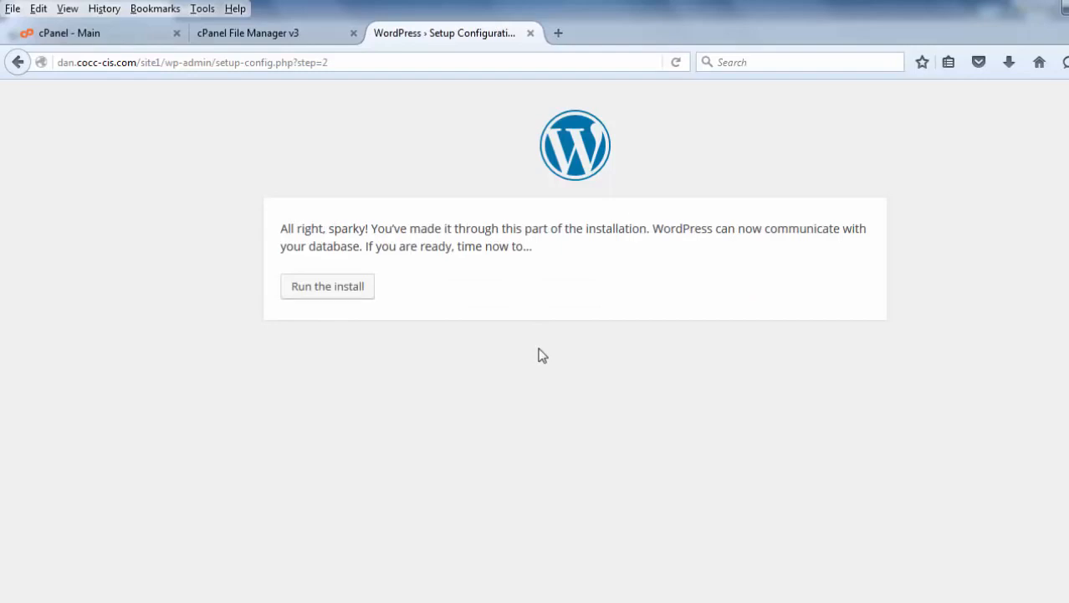
# Run the install and set the site title to Dans Site.
pyautogui.click(318, 290)
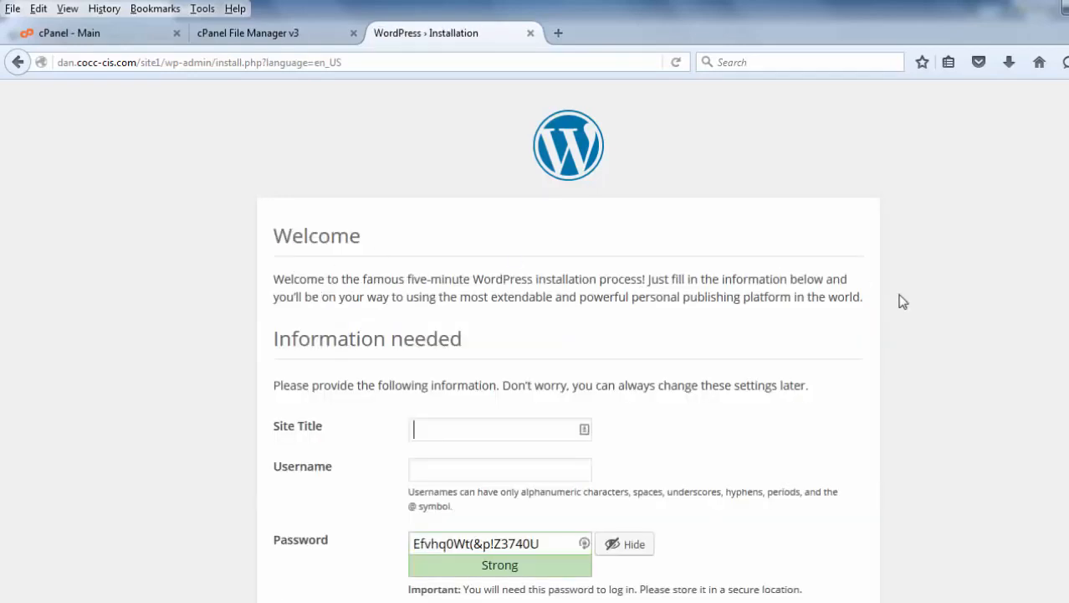
pyautogui.scroll(-1, 568, 340)
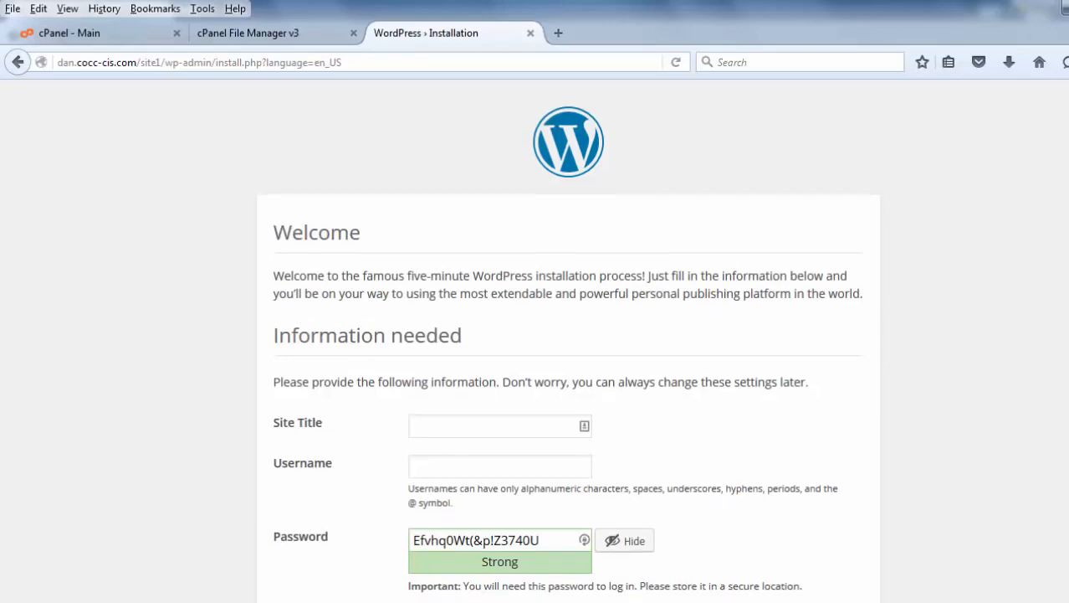
pyautogui.scroll(-3, 569, 341)
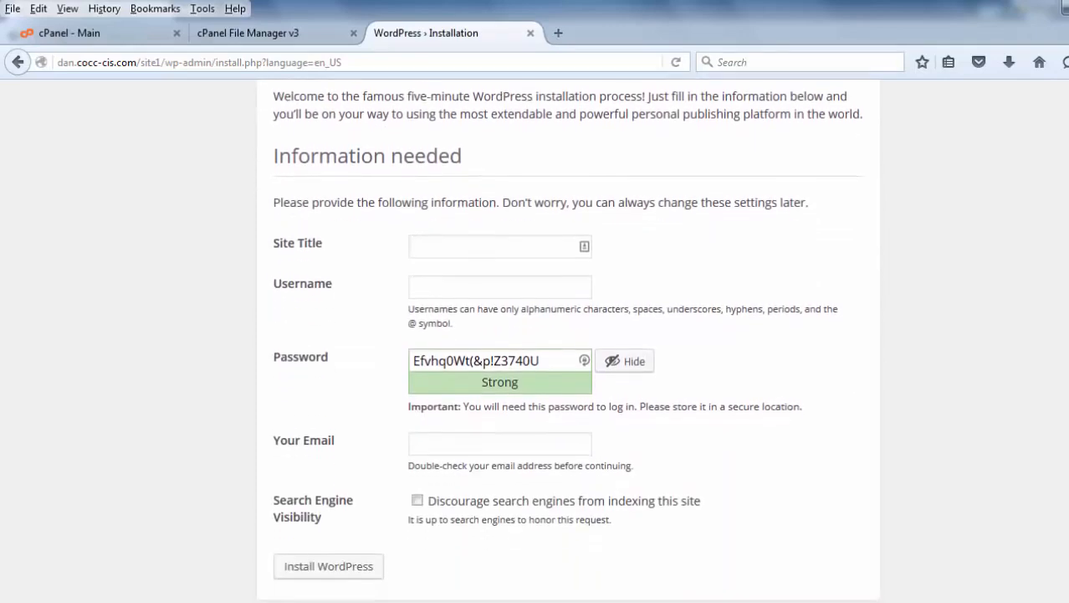
pyautogui.write('D')
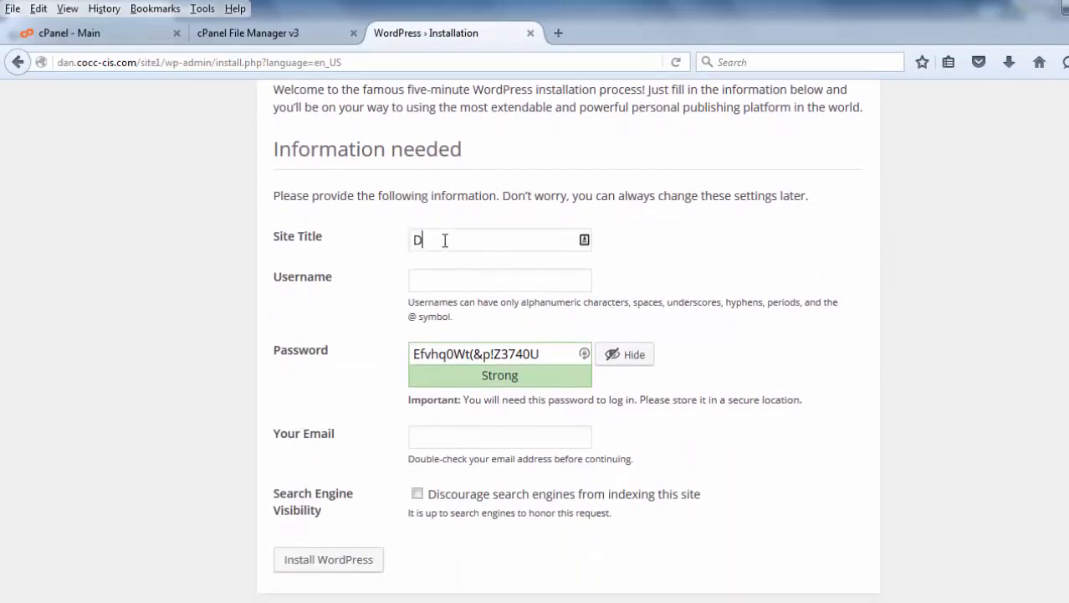
pyautogui.write('ans Site')
# Enter dan_admin as the admin username.
pyautogui.click(420, 281)
pyautogui.write('dan_admin')
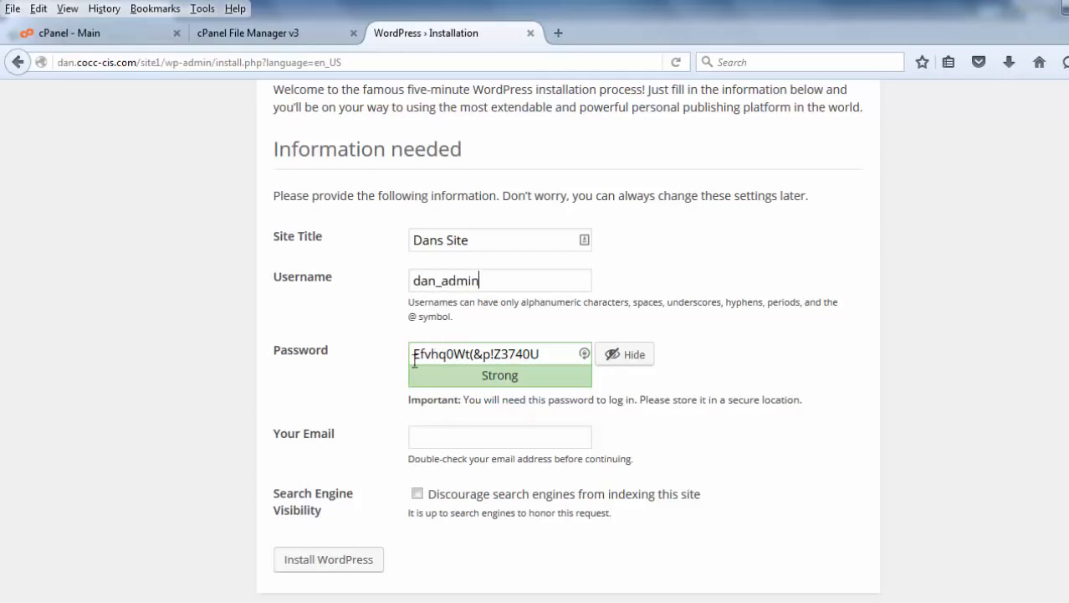
# Replace the generated admin password with your own and confirm use of the weak password.
pyautogui.moveTo(541, 356); pyautogui.dragTo(351, 359)
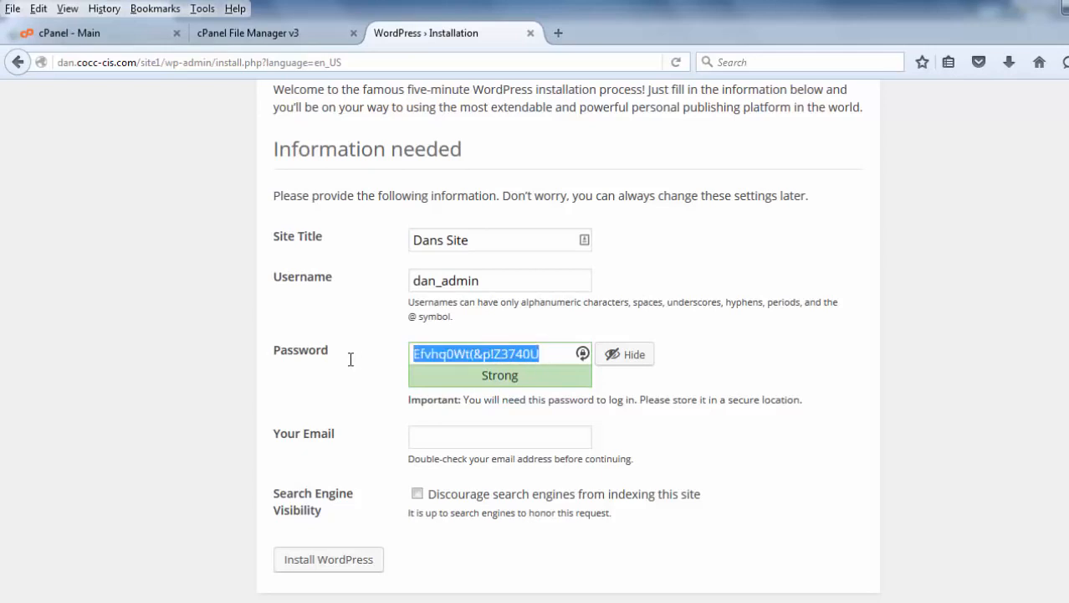
pyautogui.press('BackSpace')
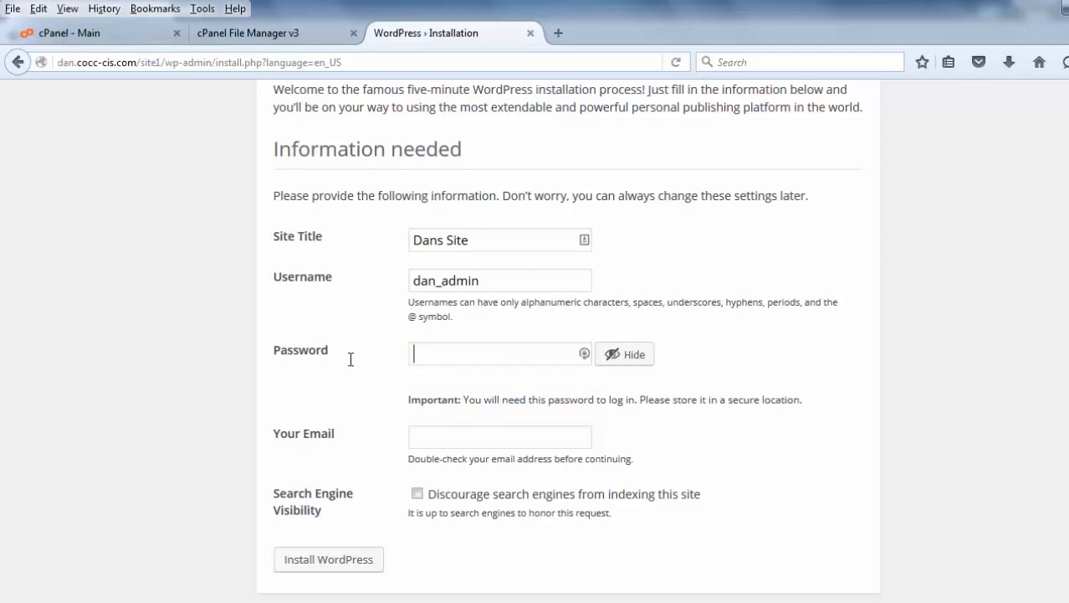
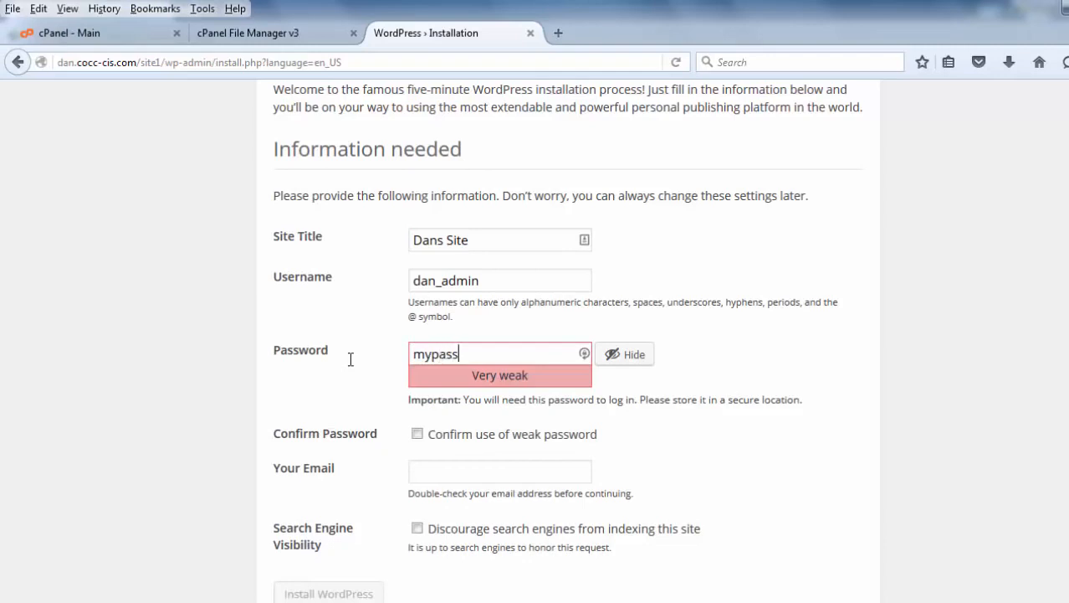
pyautogui.click(416, 434)
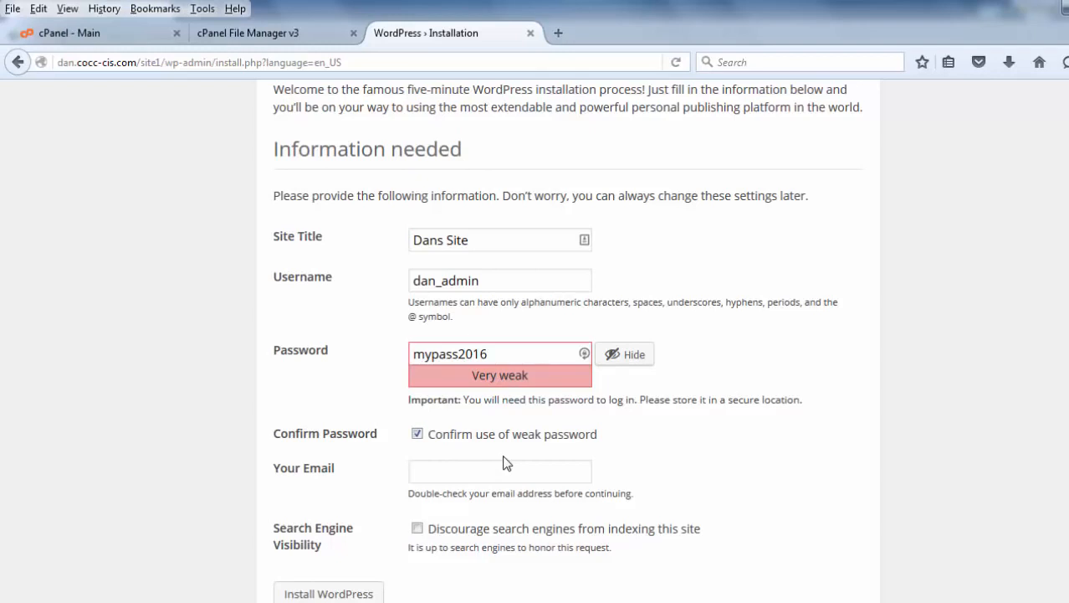
# Fill in the admin's e-mail address and install WordPress.
pyautogui.click(420, 471)
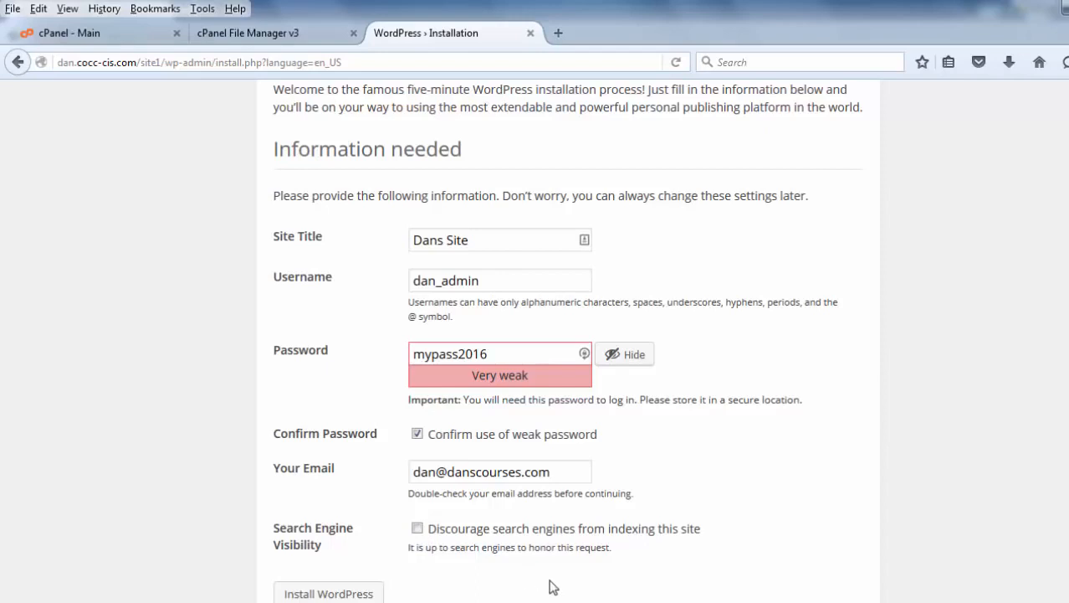
pyautogui.scroll(-1, 510, 585)
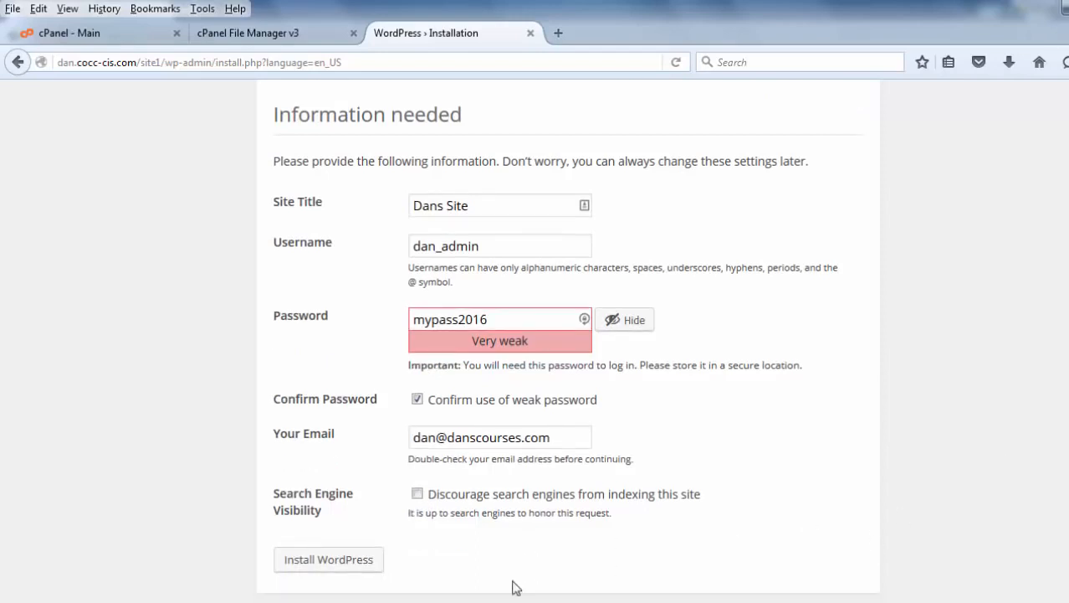
pyautogui.click(325, 567)
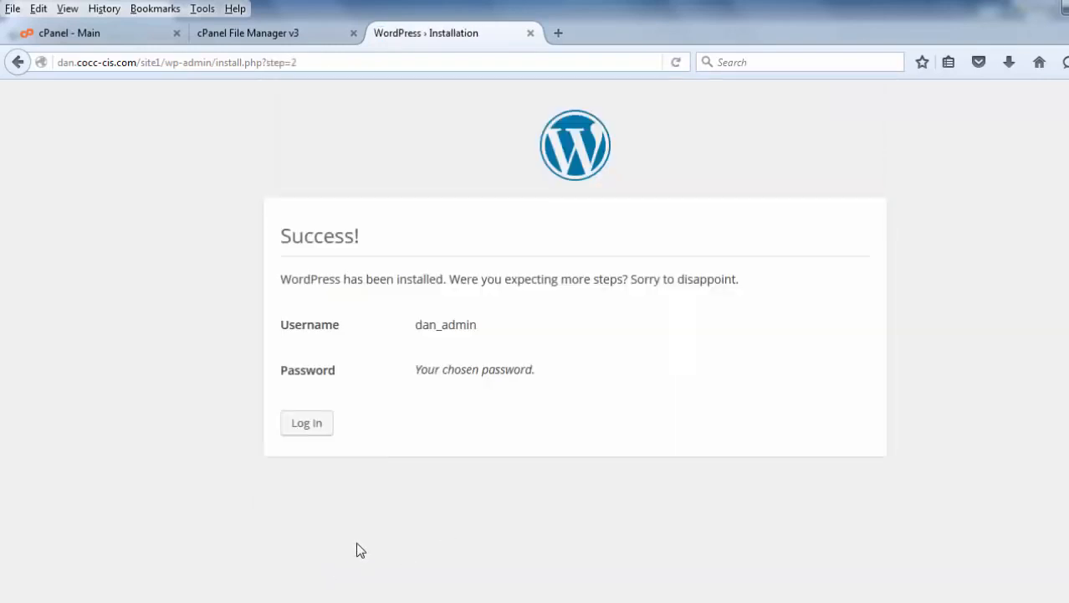
# Log in to the new site as dan_admin with the admin password.
pyautogui.click(307, 427)
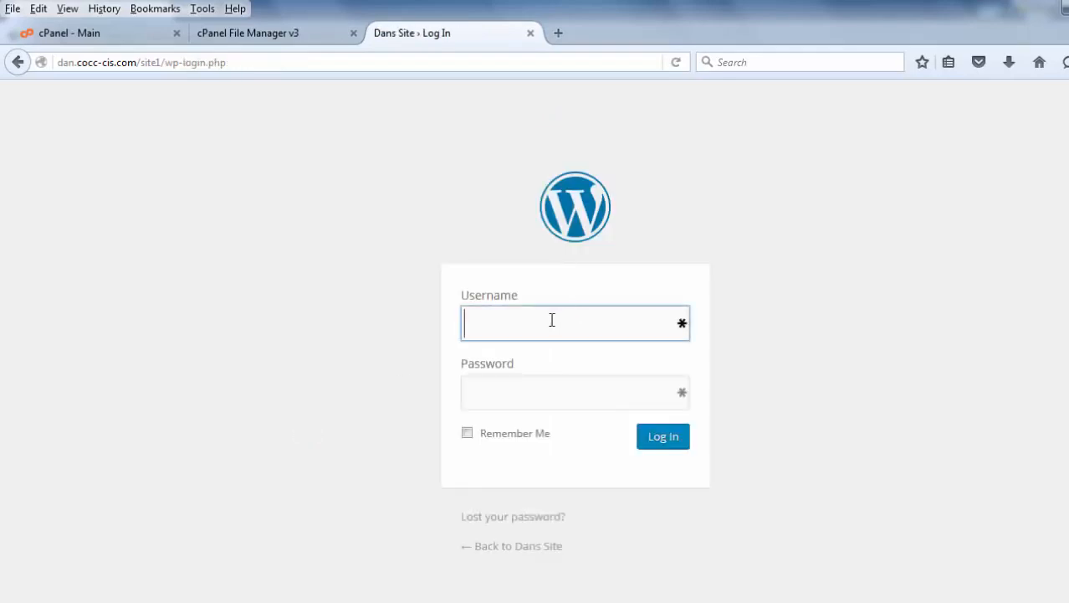
pyautogui.write('dan_admin')
pyautogui.click(511, 398)
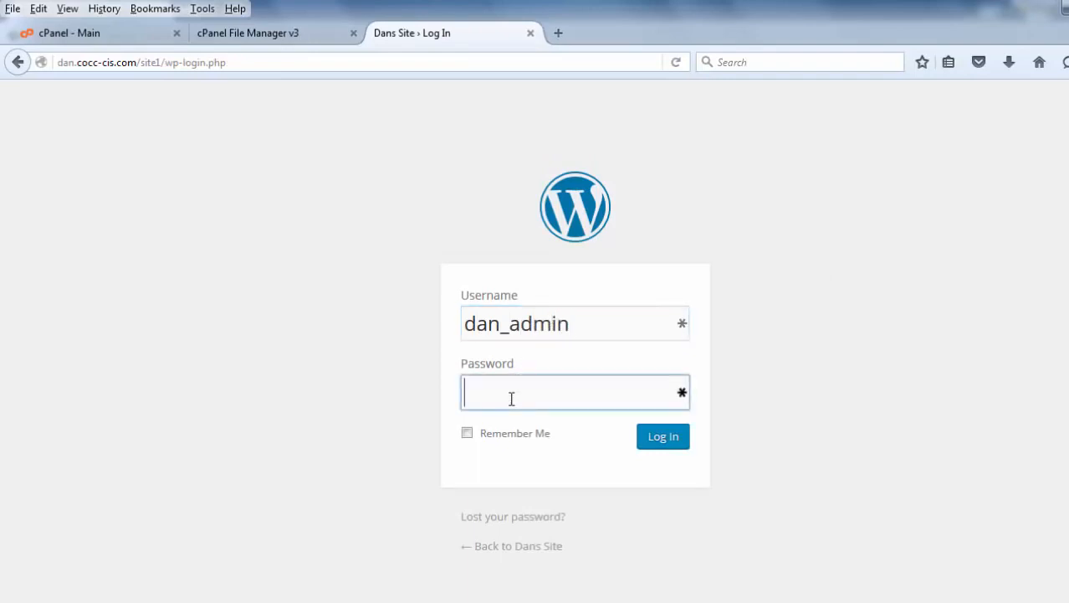
pyautogui.write('**********')
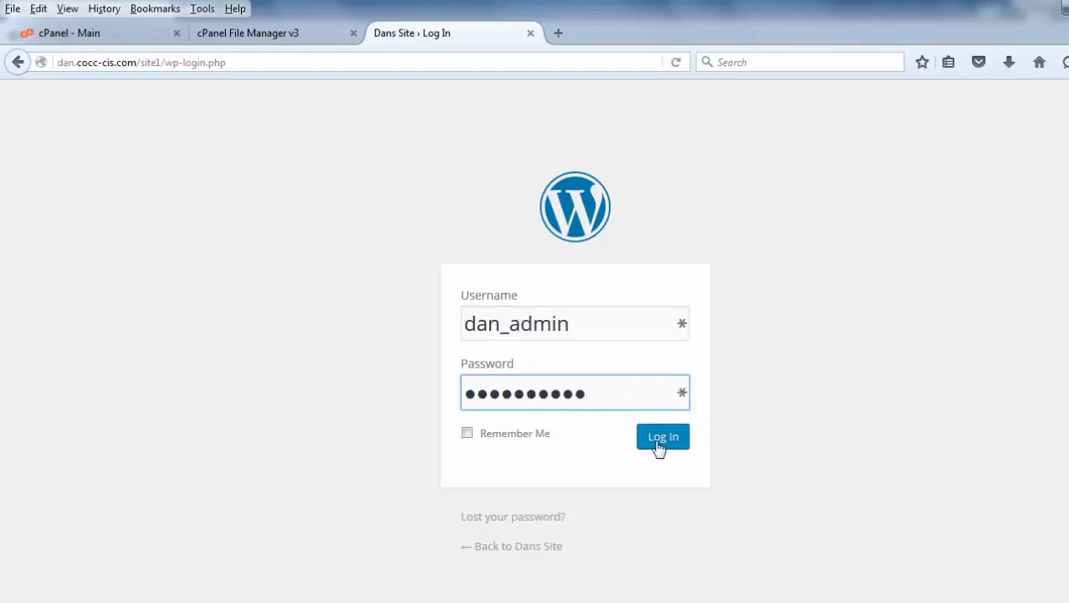
pyautogui.click(658, 437)
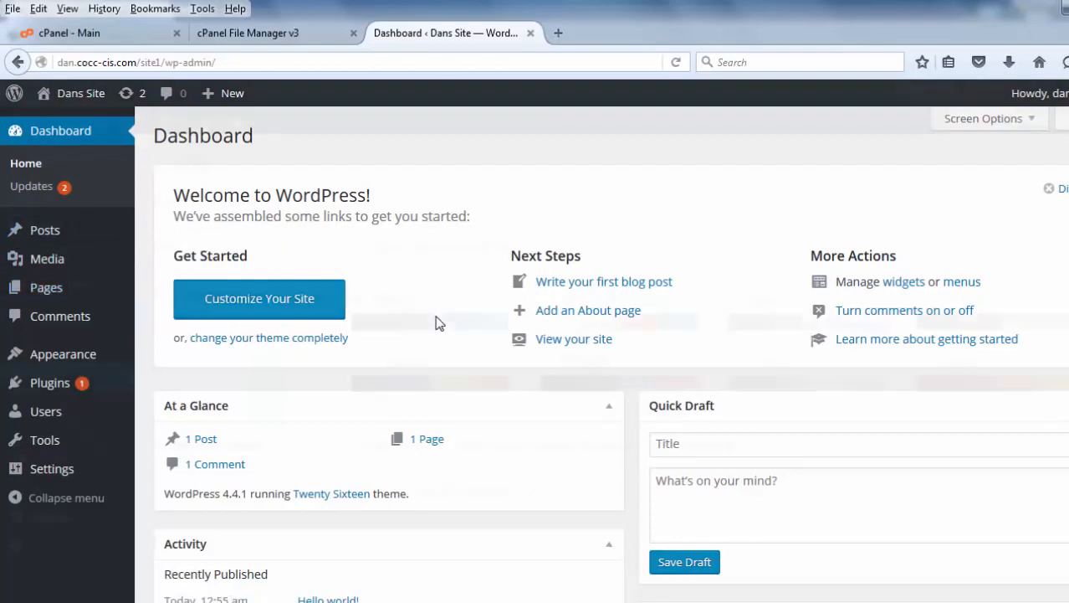
# Open the main domain dan.cocc-cis.com in a fresh browser tab in place of the dashboard.
pyautogui.click(530, 33)
pyautogui.click(382, 35)
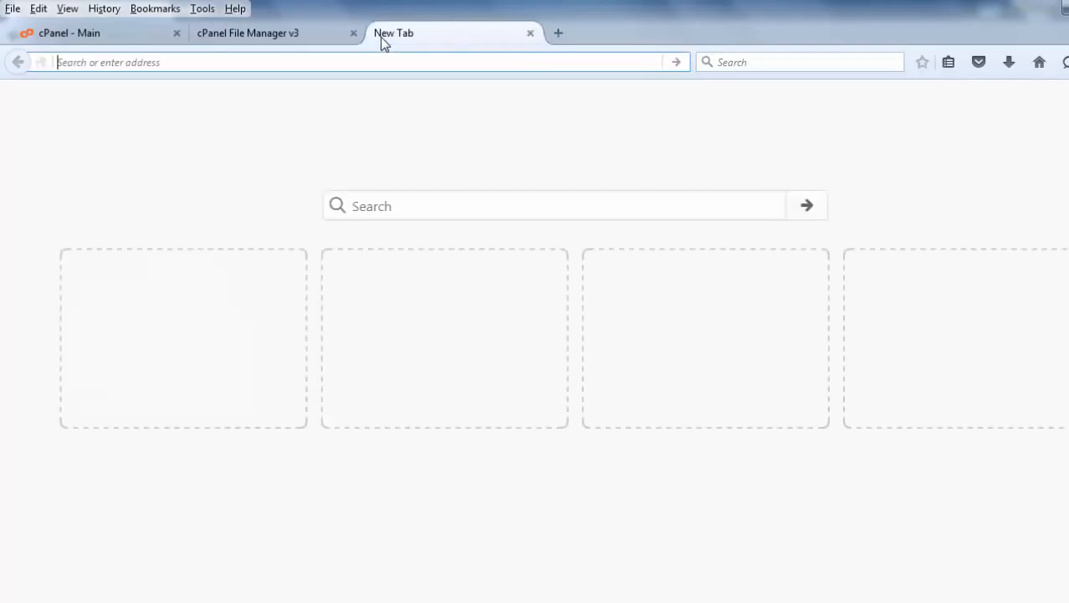
pyautogui.write('dns')
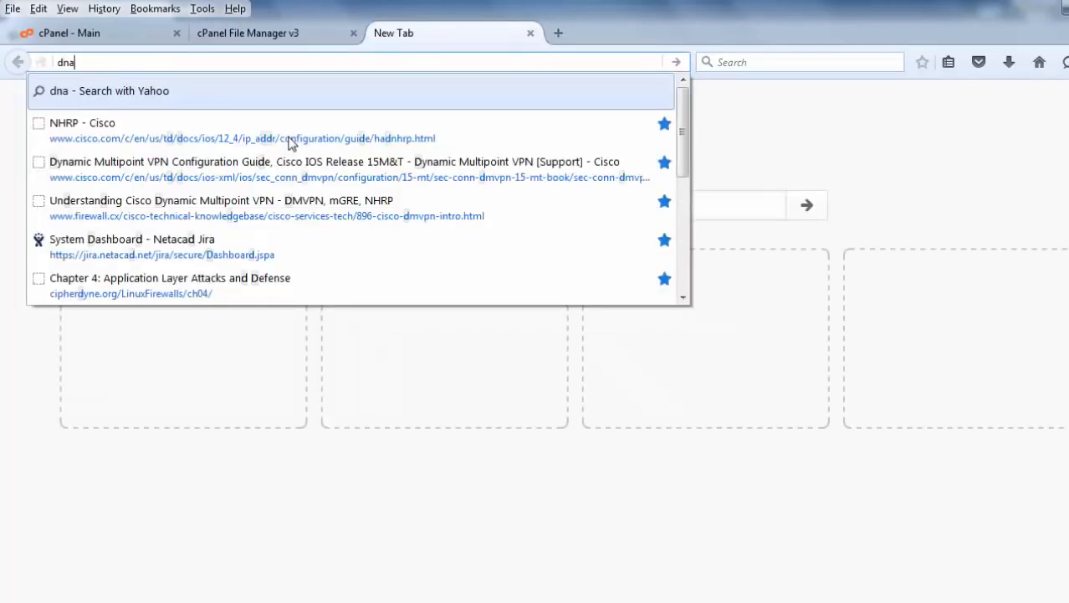
pyautogui.press('BackSpace')
pyautogui.press('BackSpace')
pyautogui.write('an.cocc')
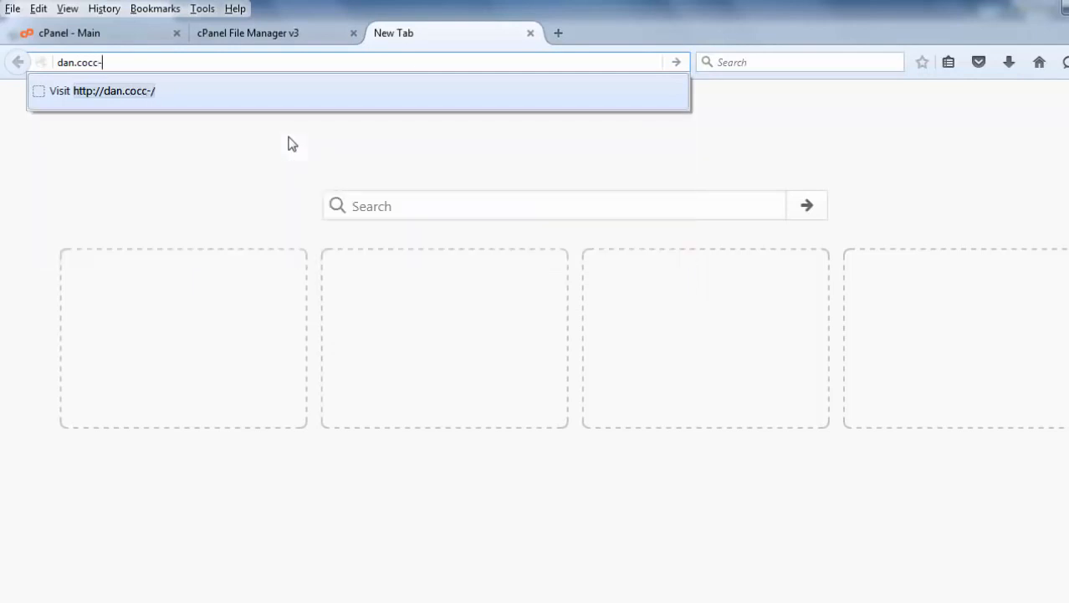
pyautogui.write('-cis.com')
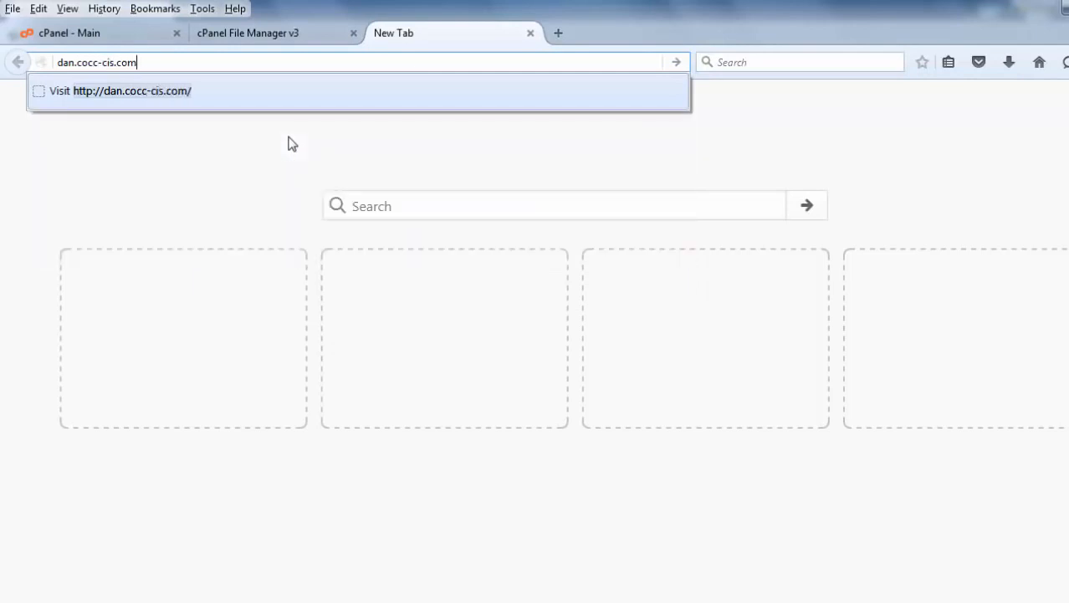
pyautogui.press('Return')
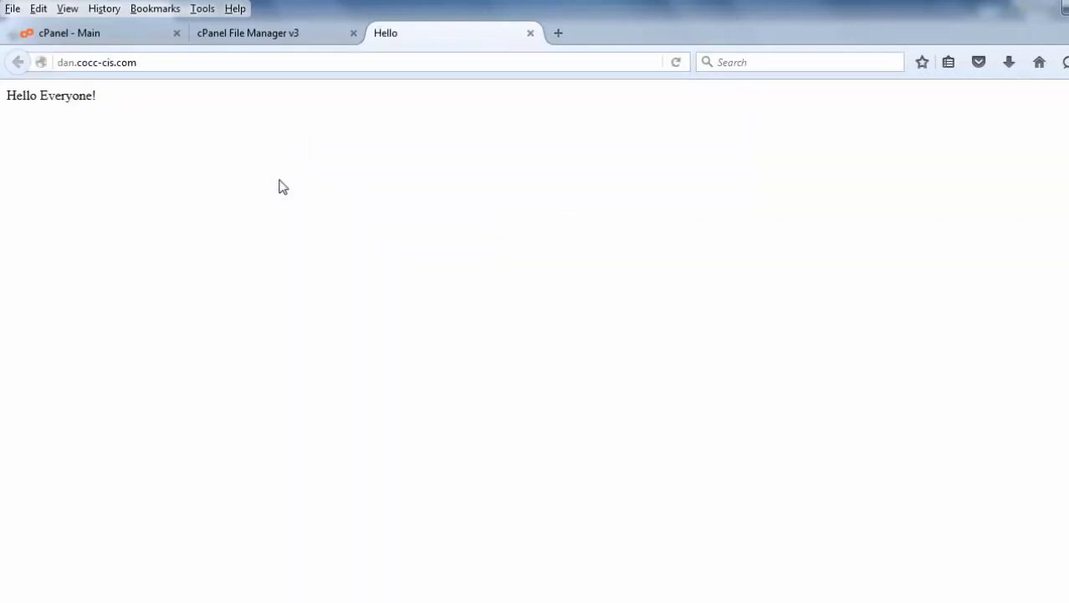
# Visit the new WordPress site's front page at dan.cocc-cis.com/site1.
pyautogui.click(159, 62)
pyautogui.click(157, 63)
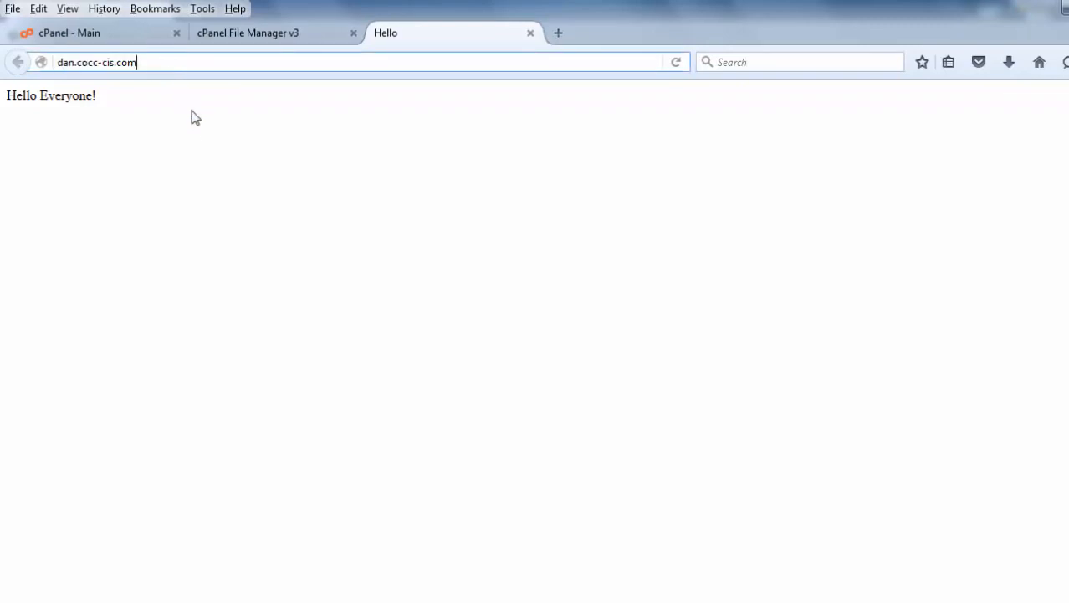
pyautogui.write('/site')
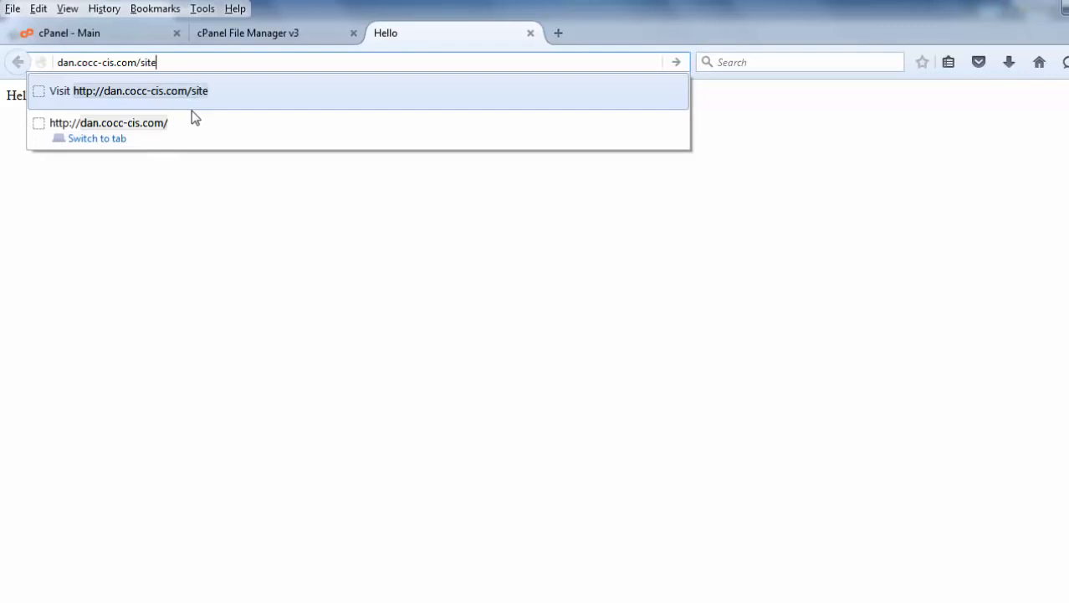
pyautogui.write('1')
pyautogui.press('Return')
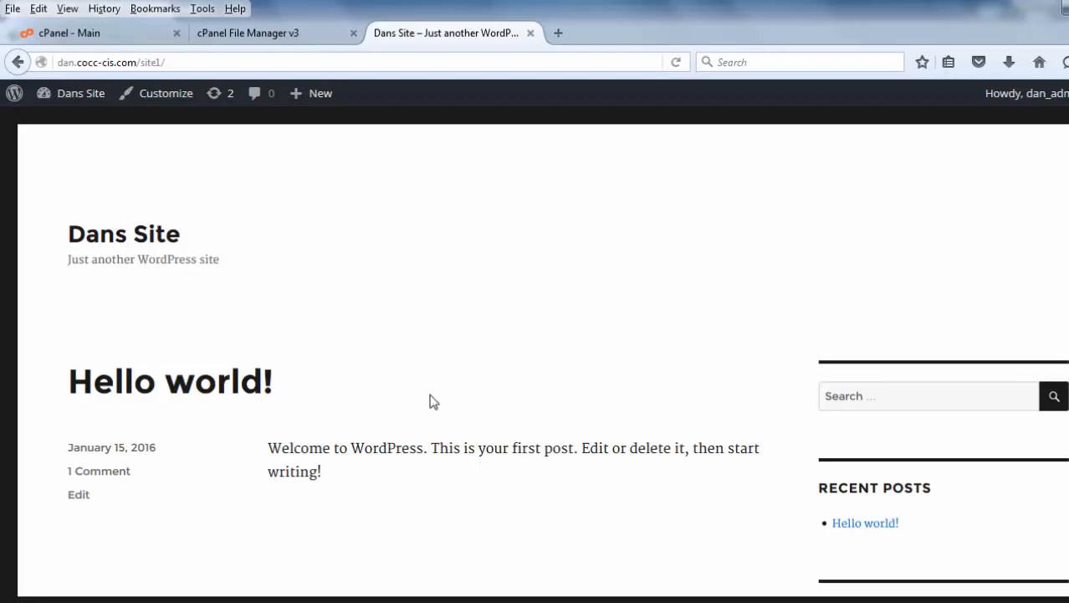
# Open the site's admin dashboard at dan.cocc-cis.com/site1/wp-admin.
pyautogui.click(187, 62)
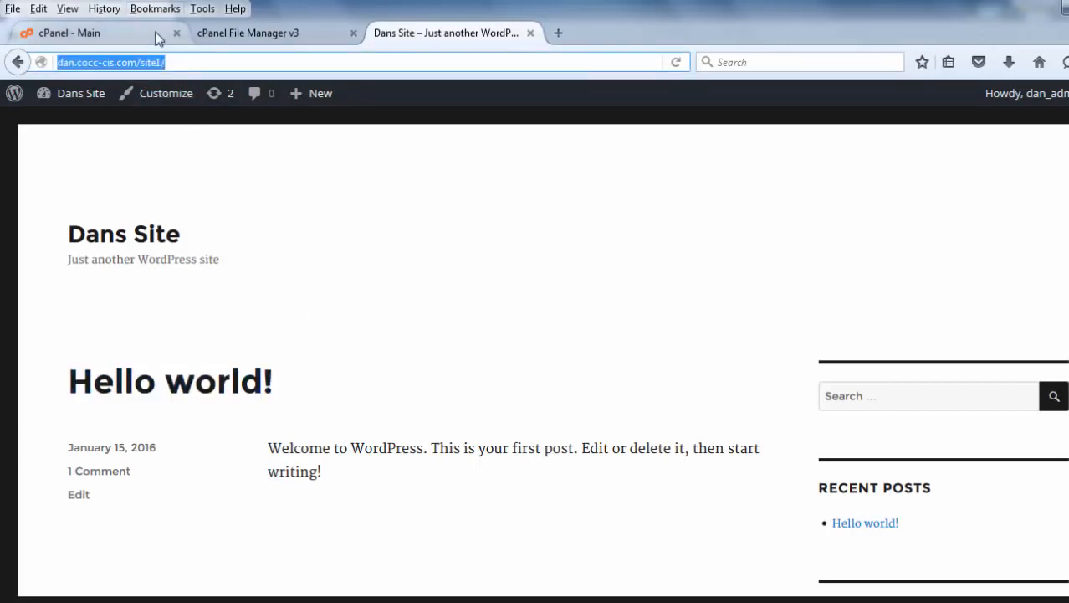
pyautogui.click(176, 60)
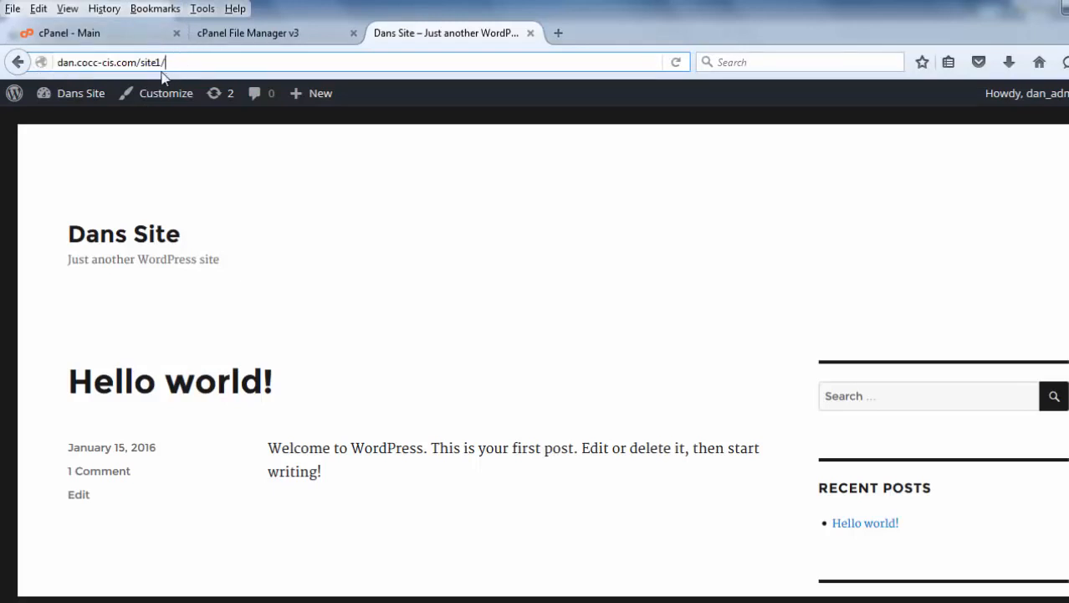
pyautogui.write('wp-admin')
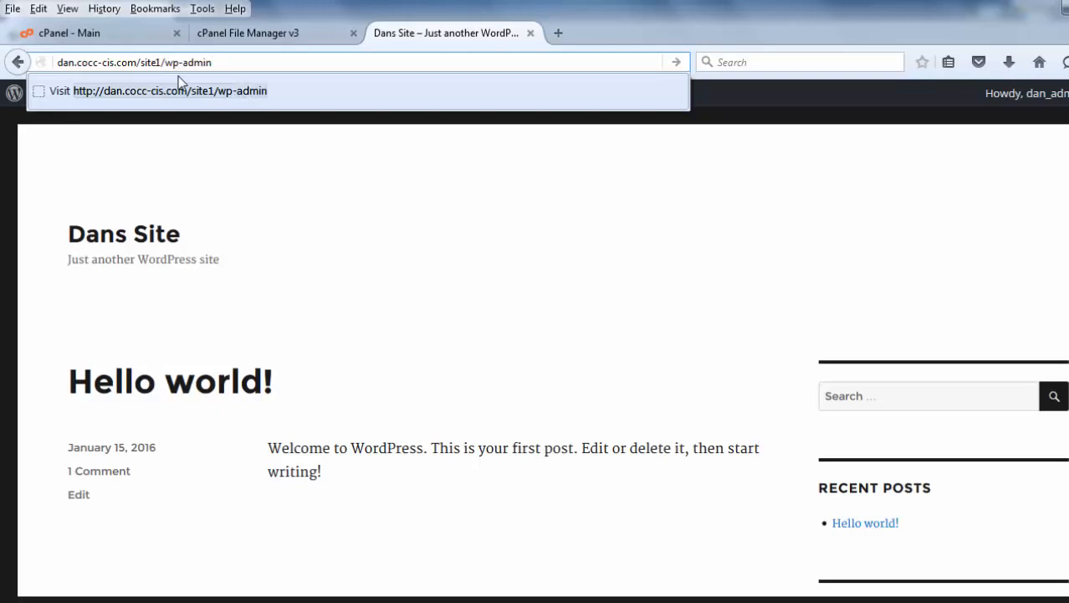
pyautogui.press('Return')
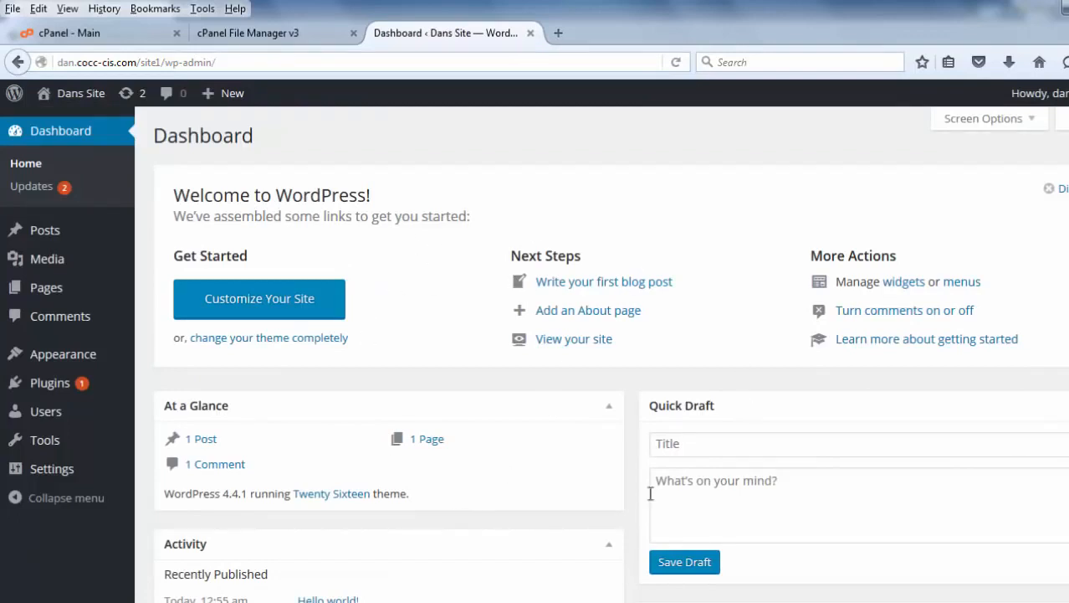
# Log out of the WordPress dashboard.
pyautogui.moveTo(1046, 93)
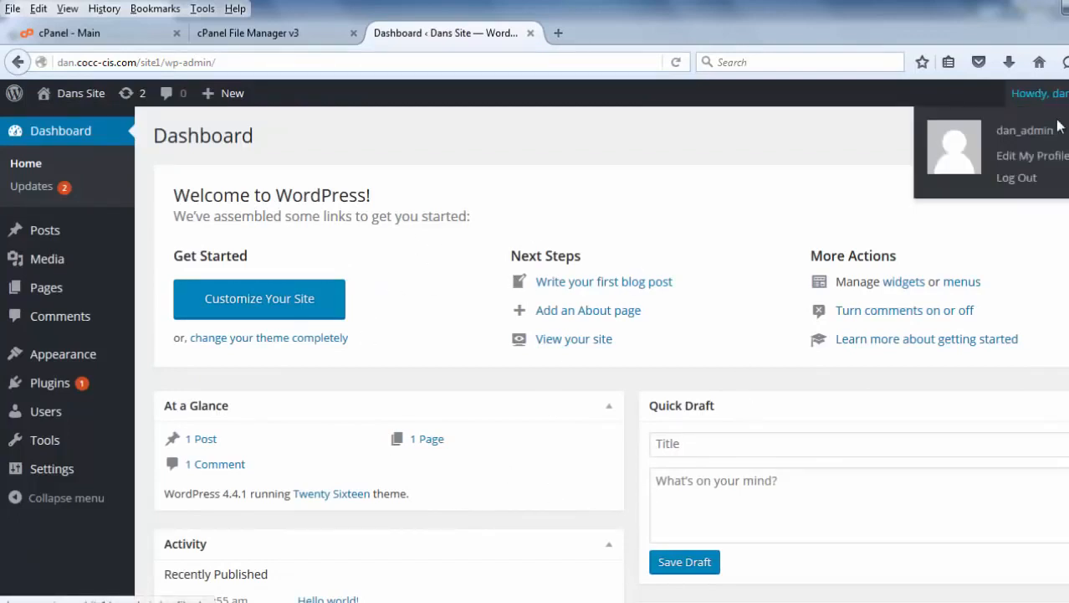
pyautogui.click(1026, 180)
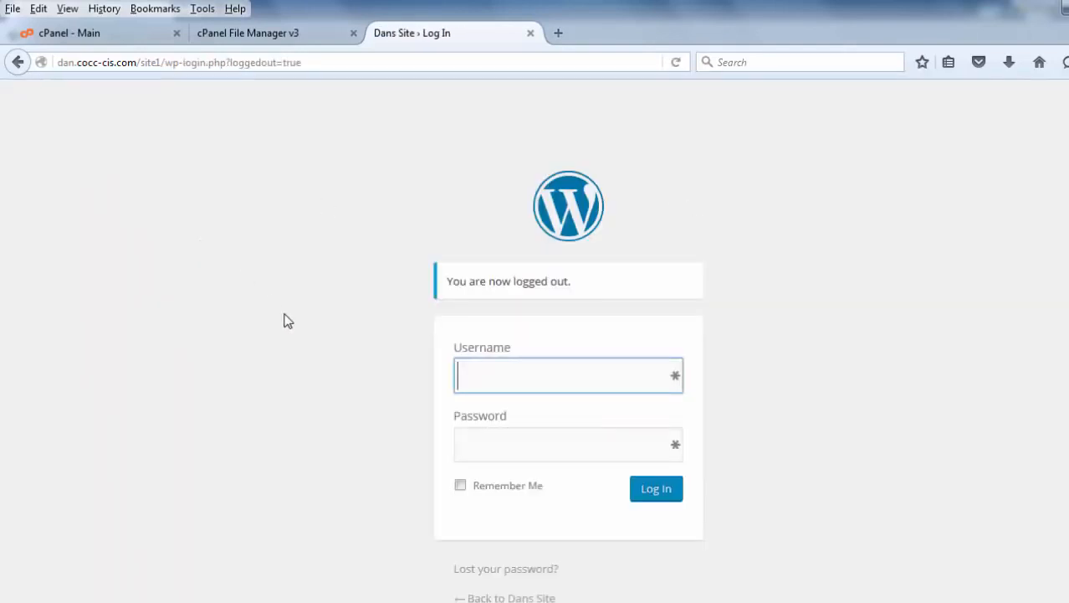
# Request dan.cocc-cis.com/site1/wp-admin while logged out to reach the WordPress login page.
pyautogui.click(333, 67)
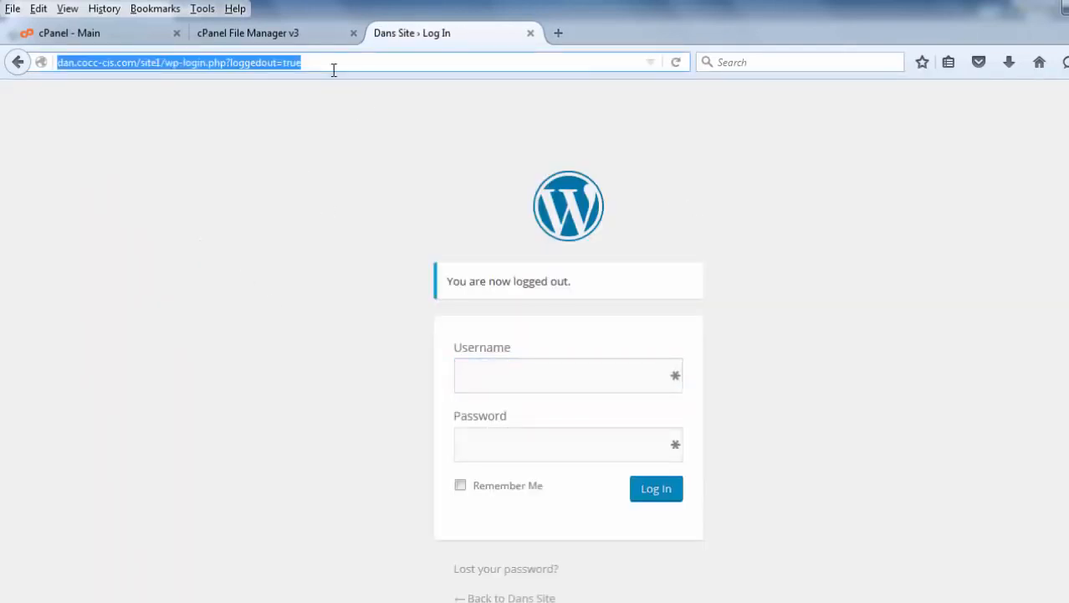
pyautogui.click(334, 70)
pyautogui.press('BackSpace')
pyautogui.press('BackSpace')
pyautogui.press('BackSpace')
pyautogui.press('BackSpace')
pyautogui.press('BackSpace')
pyautogui.press('BackSpace')
pyautogui.press('BackSpace')
pyautogui.press('BackSpace')
pyautogui.press('BackSpace')
pyautogui.press('BackSpace')
pyautogui.press('BackSpace')
pyautogui.press('BackSpace')
pyautogui.press('BackSpace')
pyautogui.press('BackSpace')
pyautogui.press('BackSpace')
pyautogui.press('BackSpace')
pyautogui.press('BackSpace')
pyautogui.press('BackSpace')
pyautogui.press('BackSpace')
pyautogui.press('BackSpace')
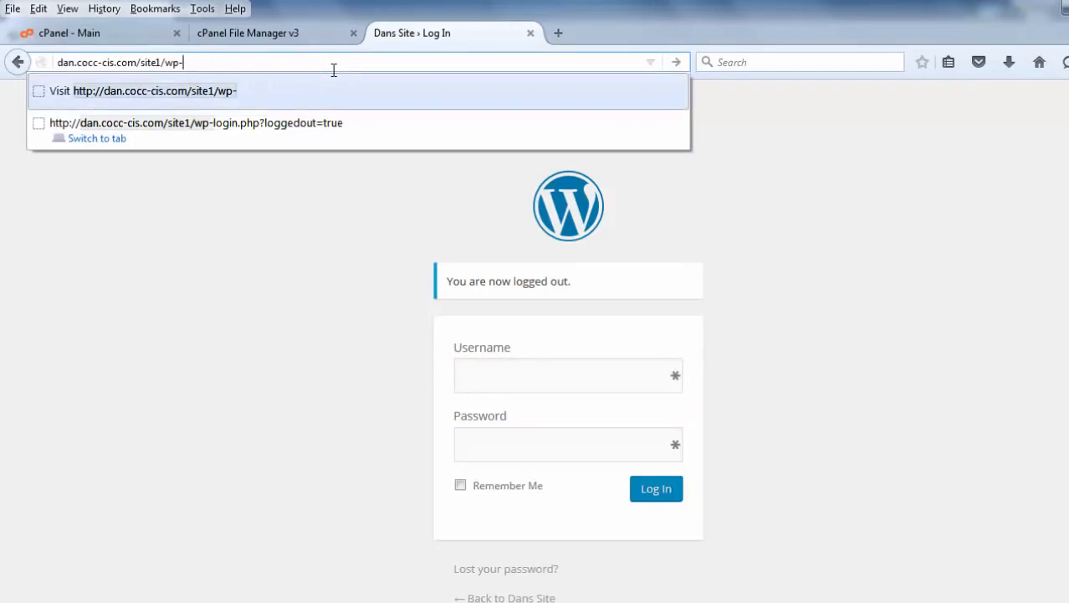
pyautogui.write('admin')
pyautogui.press('Return')
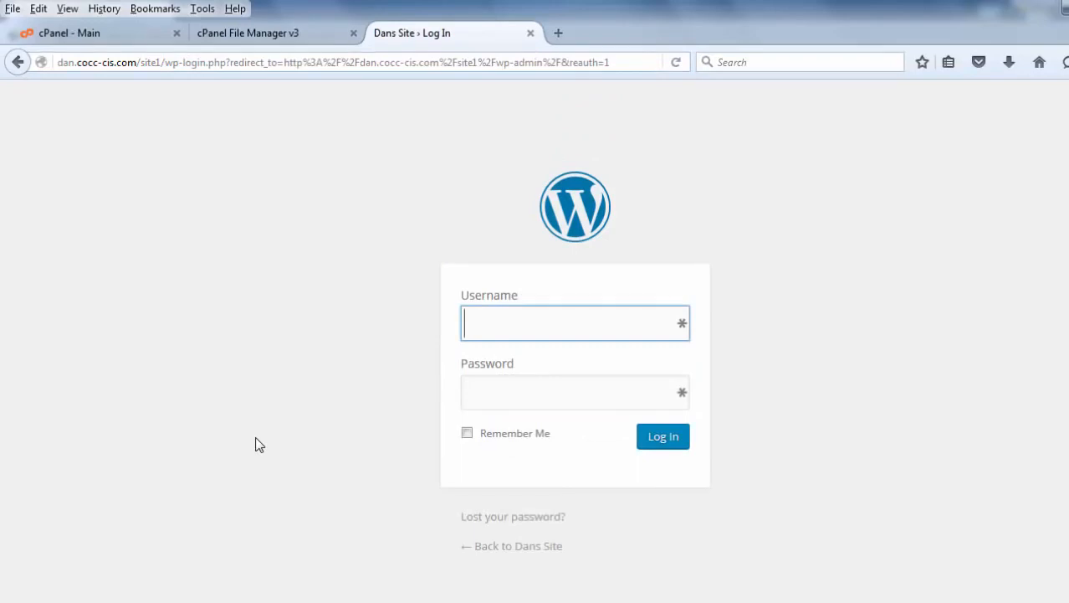
pyautogui.click(482, 406)
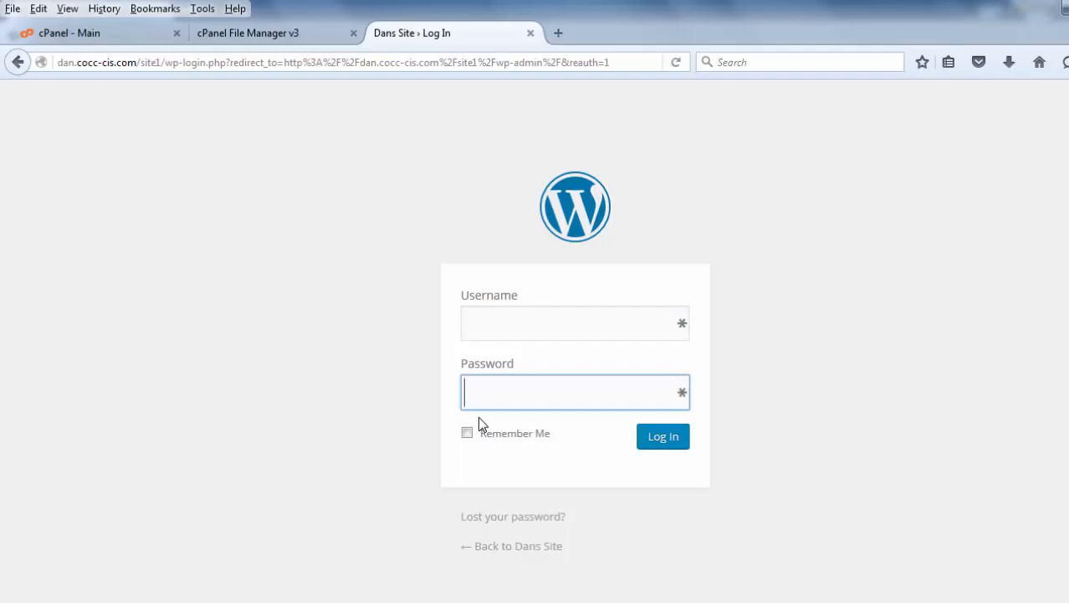
# Review the public_html files in File Manager and the existing databases and users on the MySQL Databases page.
pyautogui.click(260, 35)
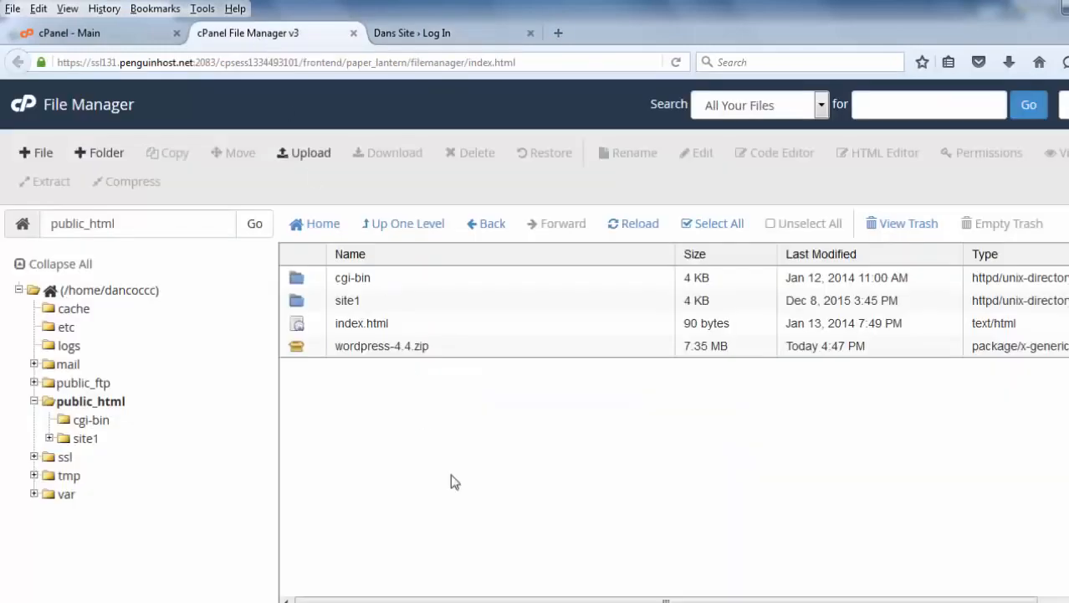
pyautogui.click(362, 351)
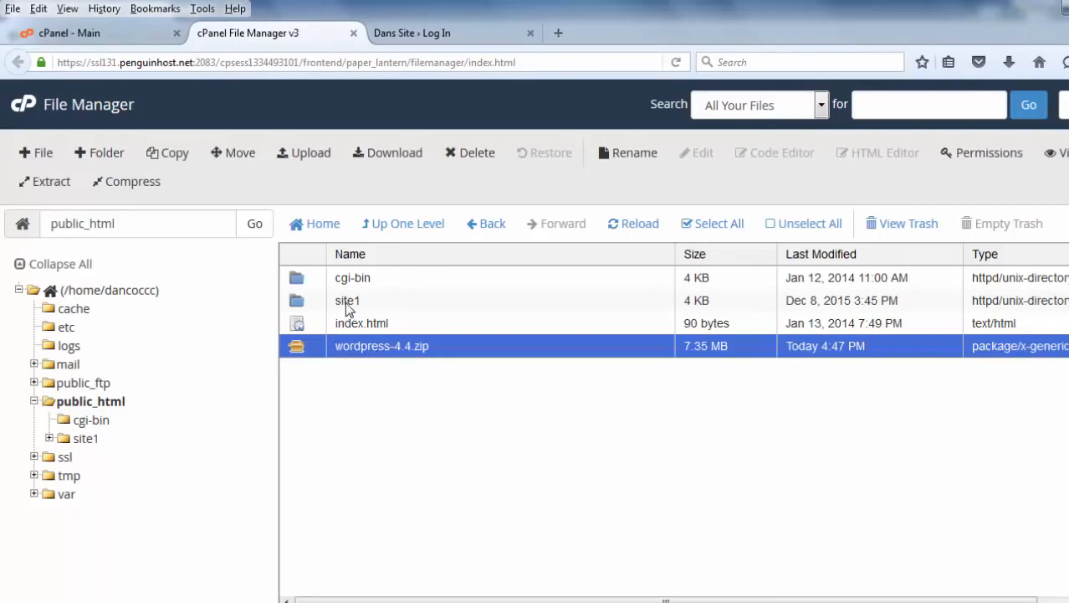
pyautogui.click(62, 37)
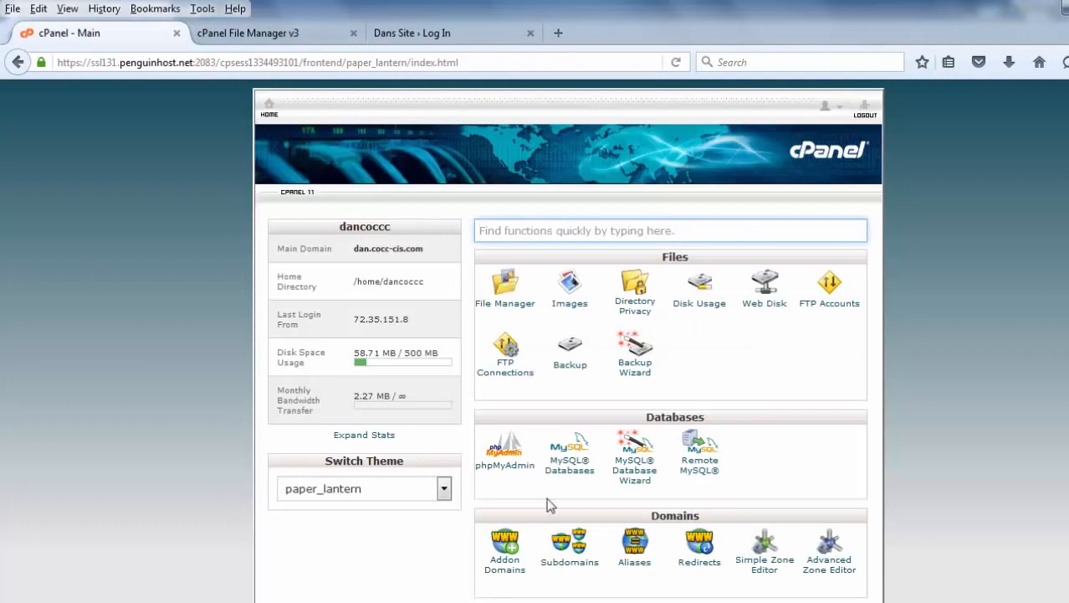
pyautogui.click(572, 476)
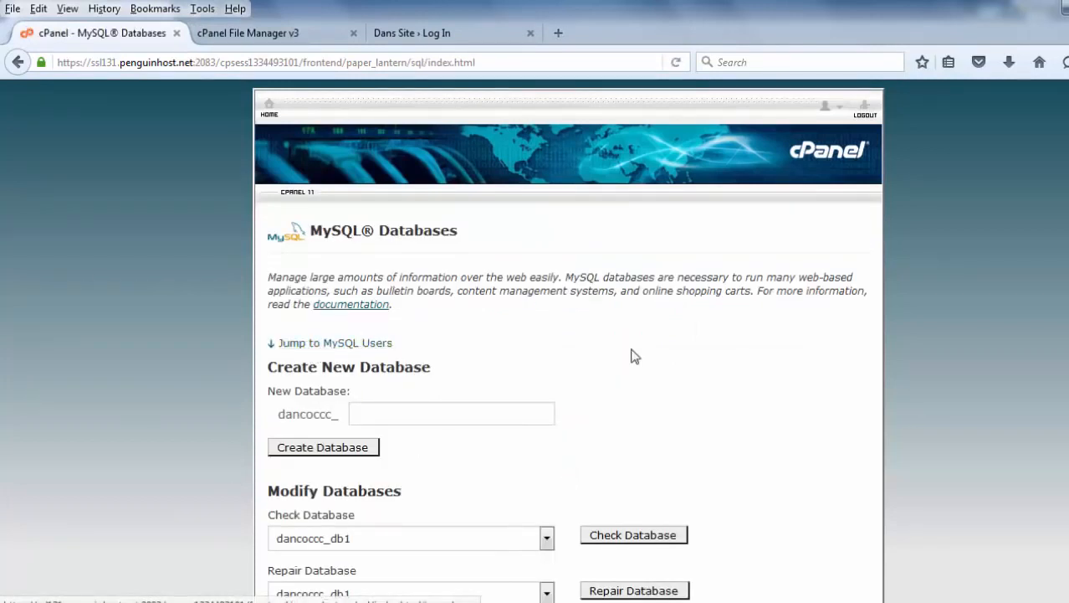
pyautogui.scroll(-4, 569, 334)
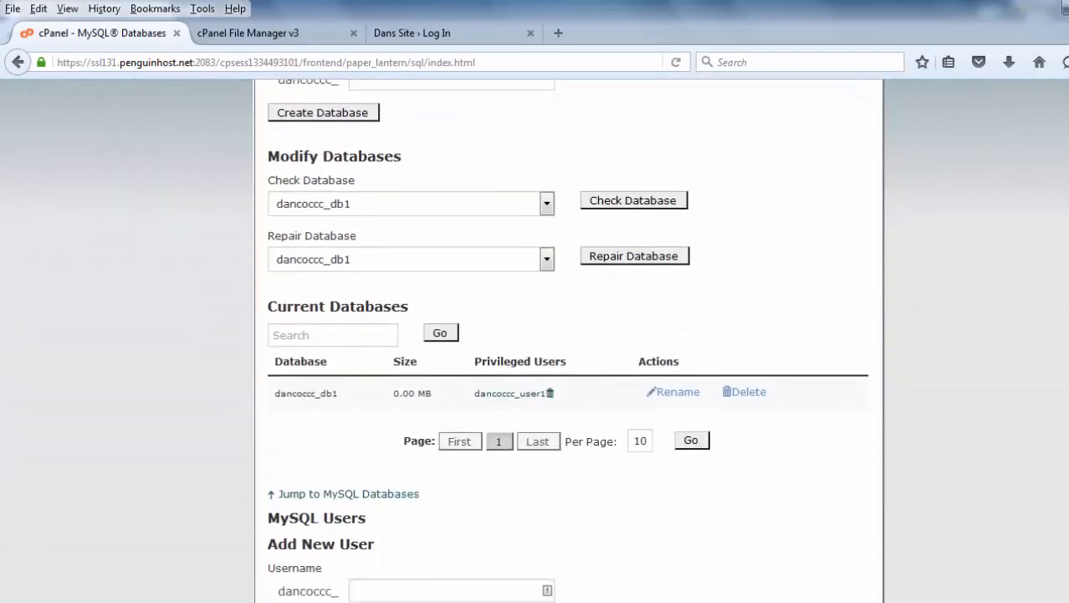
pyautogui.scroll(-7, 578, 414)
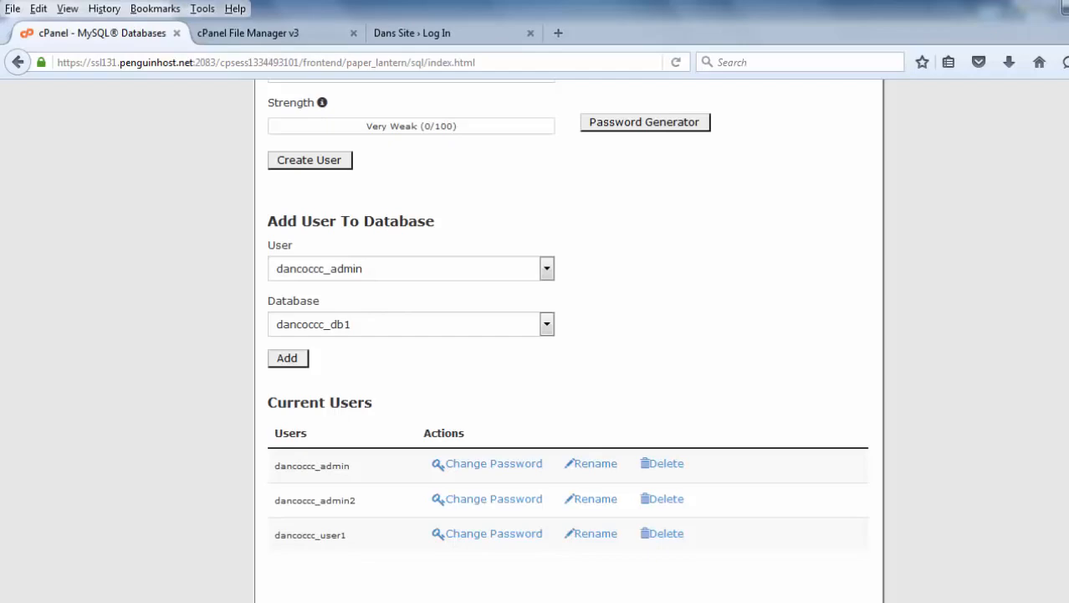
pyautogui.scroll(15, 274, 118)
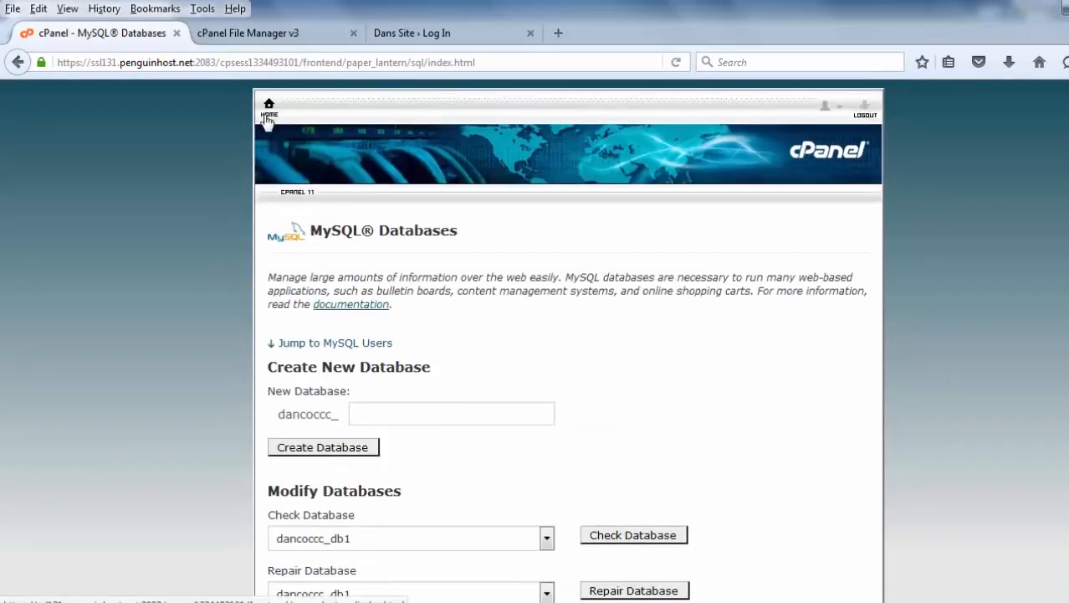
# Open the MySQL Database Wizard's first page and return to the File Manager.
pyautogui.click(272, 115)
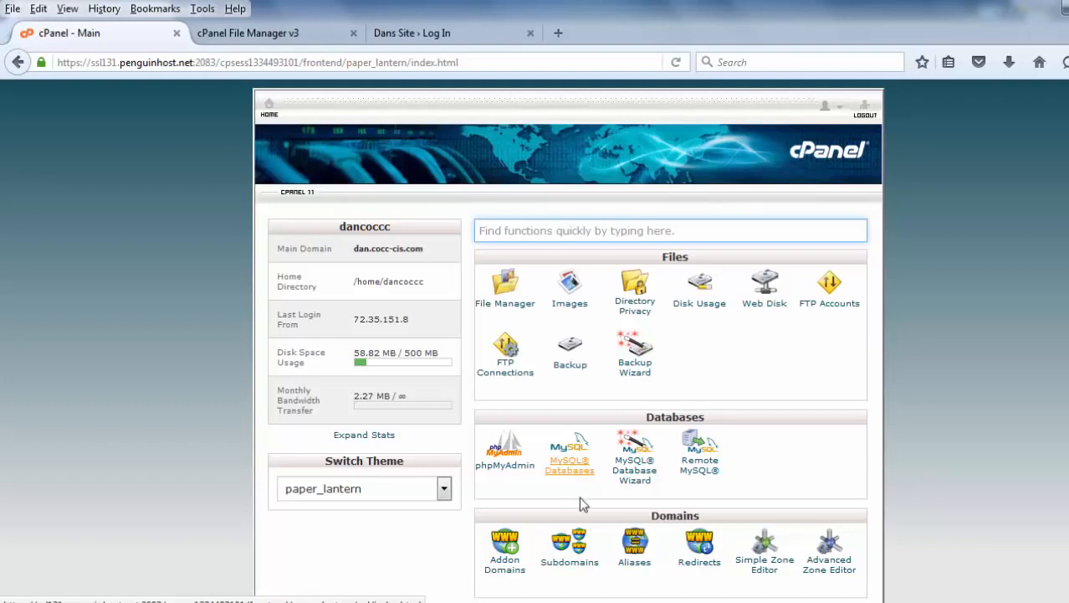
pyautogui.click(634, 481)
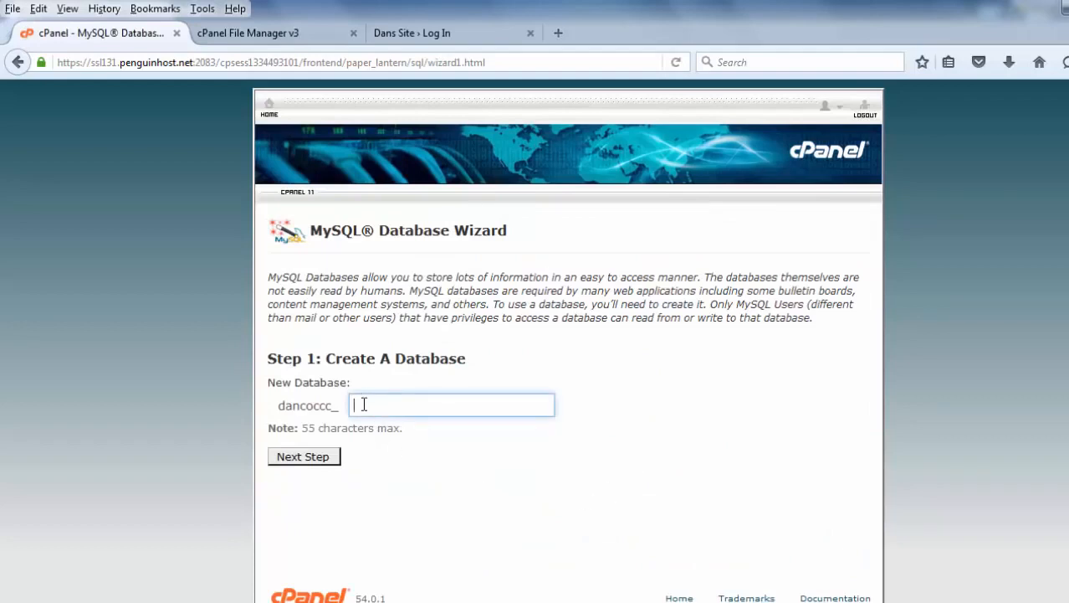
pyautogui.click(389, 482)
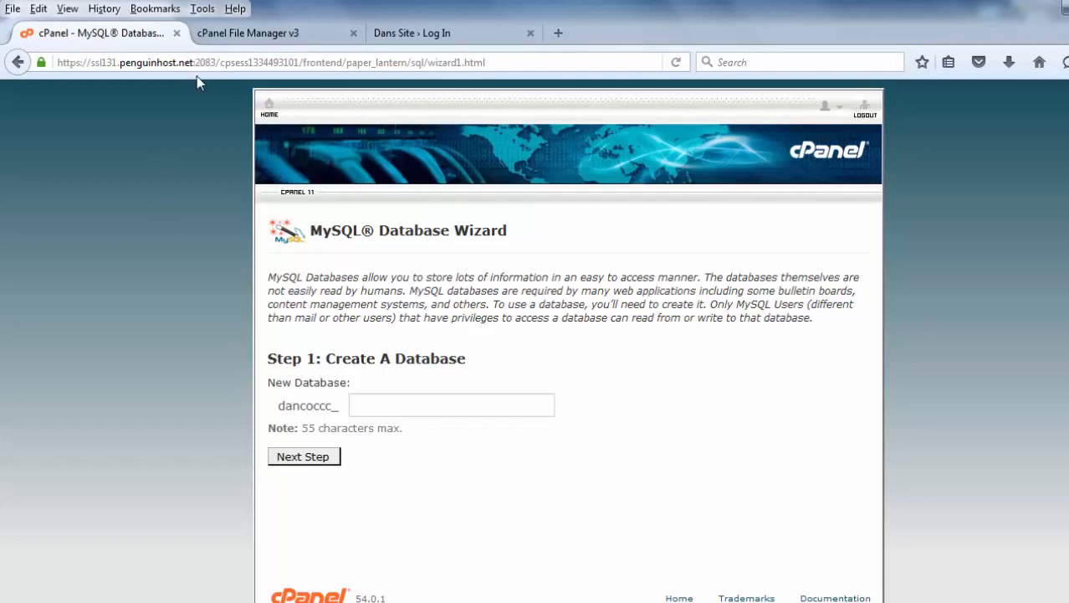
pyautogui.click(227, 33)
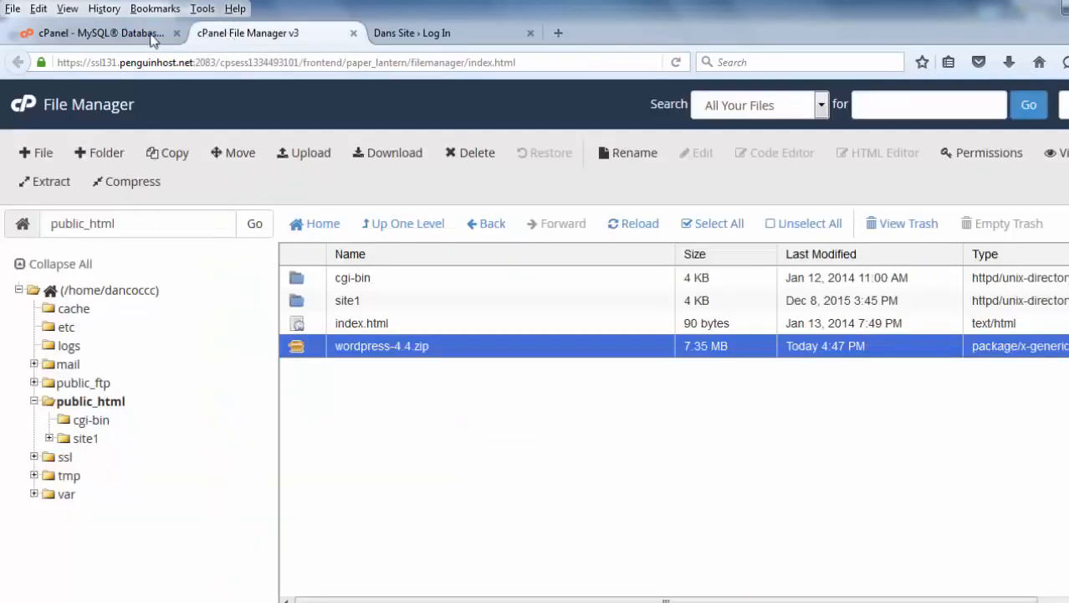